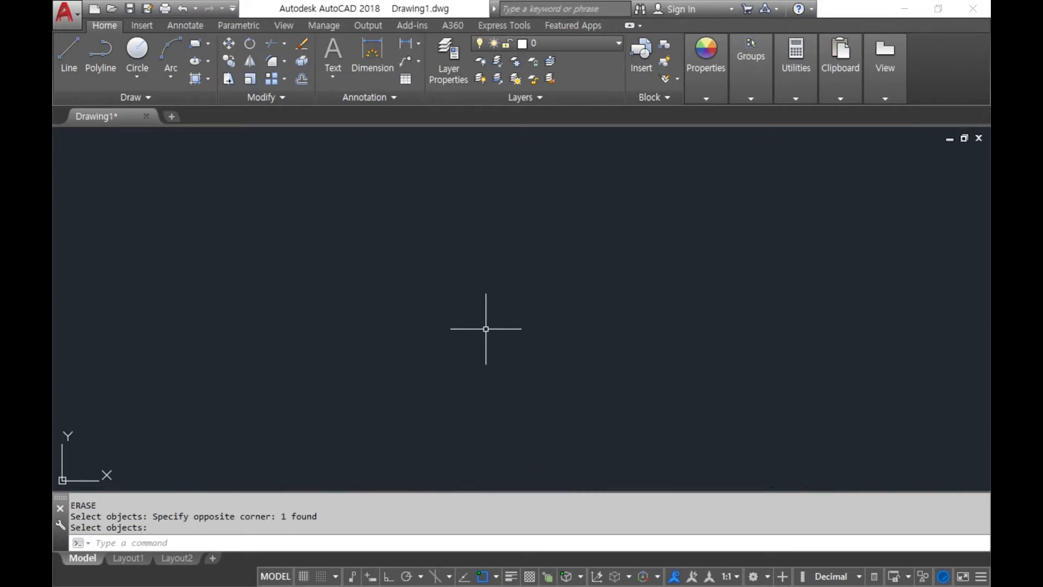
{"action": "type", "text": "rec"}
{"action": "key", "text": "Return"}
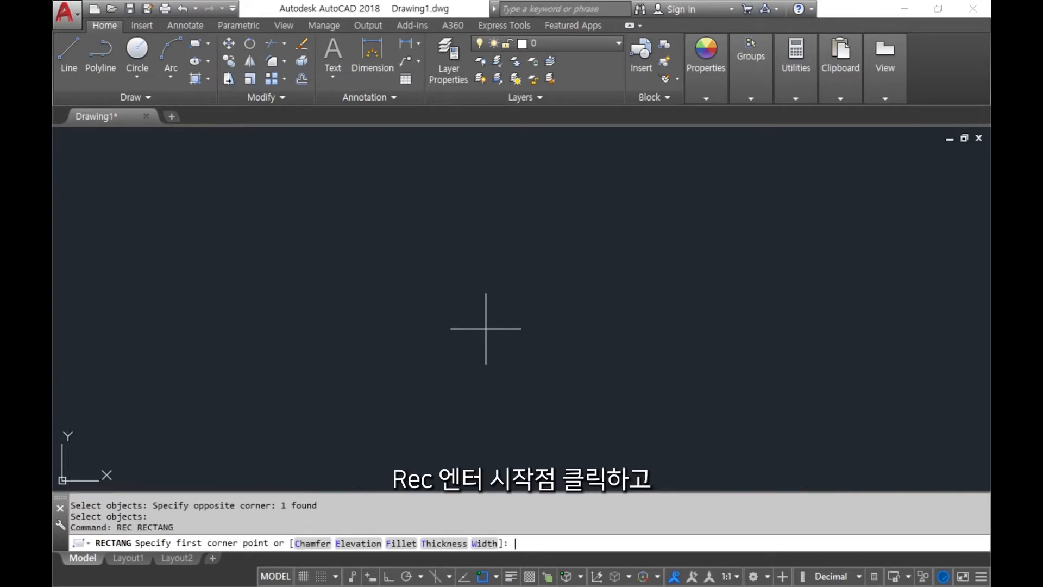
{"action": "left_click", "coordinate": [270, 369]}
{"action": "type", "text": "@100,50"}
{"action": "key", "text": "Return"}
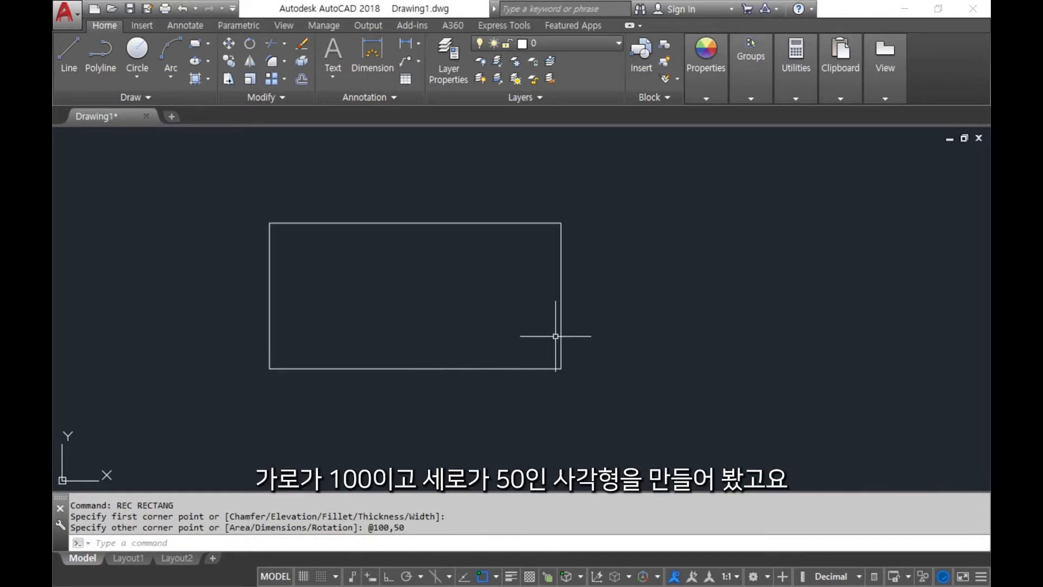
{"action": "mouse_move", "coordinate": [683, 347]}
{"action": "middle_mouse_down"}
{"action": "mouse_move", "coordinate": [517, 350]}
{"action": "mouse_move", "coordinate": [519, 361]}
{"action": "middle_mouse_up"}
{"action": "type", "text": "rec"}
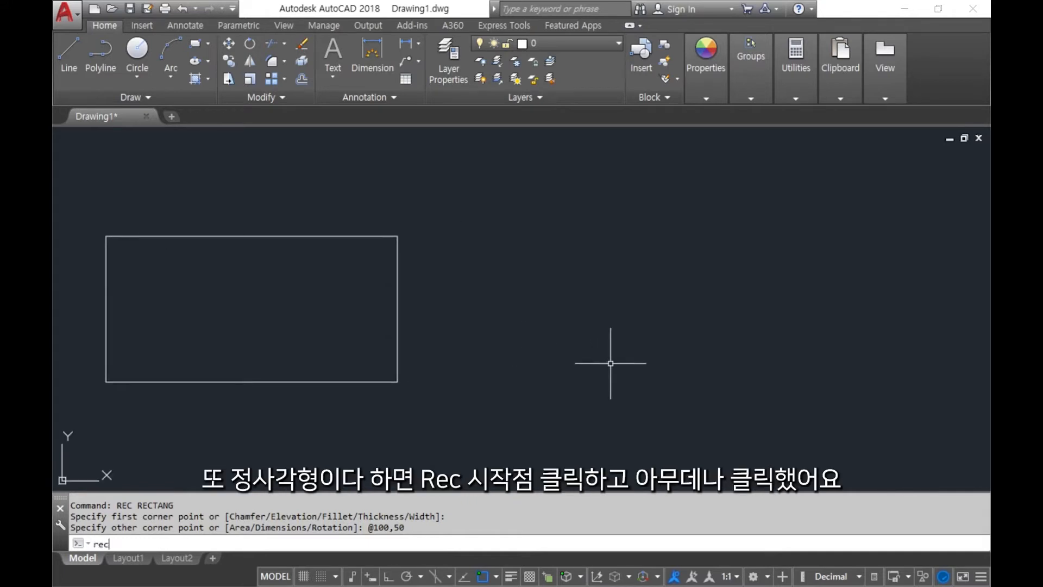
{"action": "key", "text": "Return"}
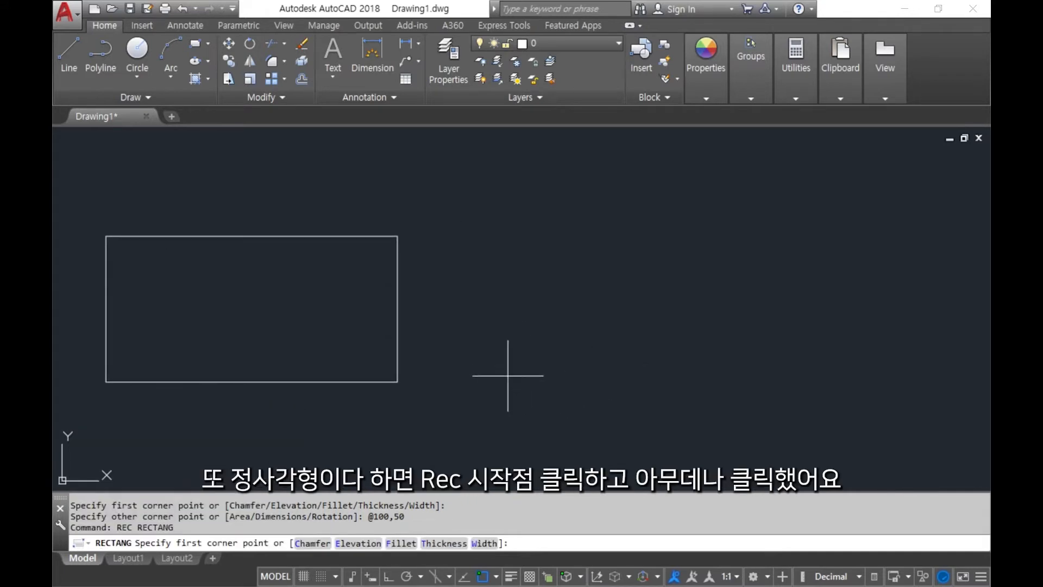
{"action": "left_click", "coordinate": [511, 378]}
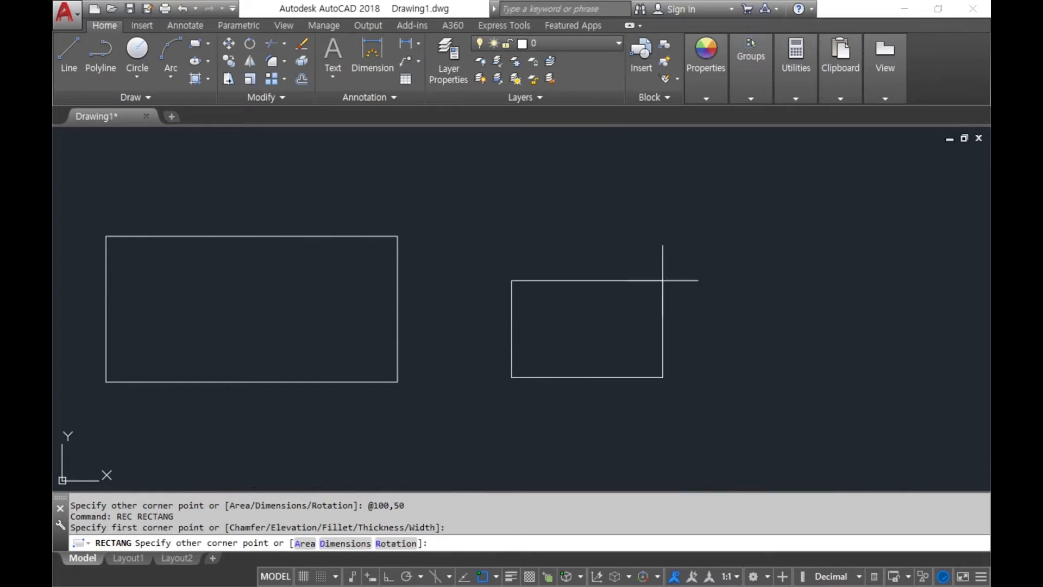
{"action": "type", "text": "@50,50"}
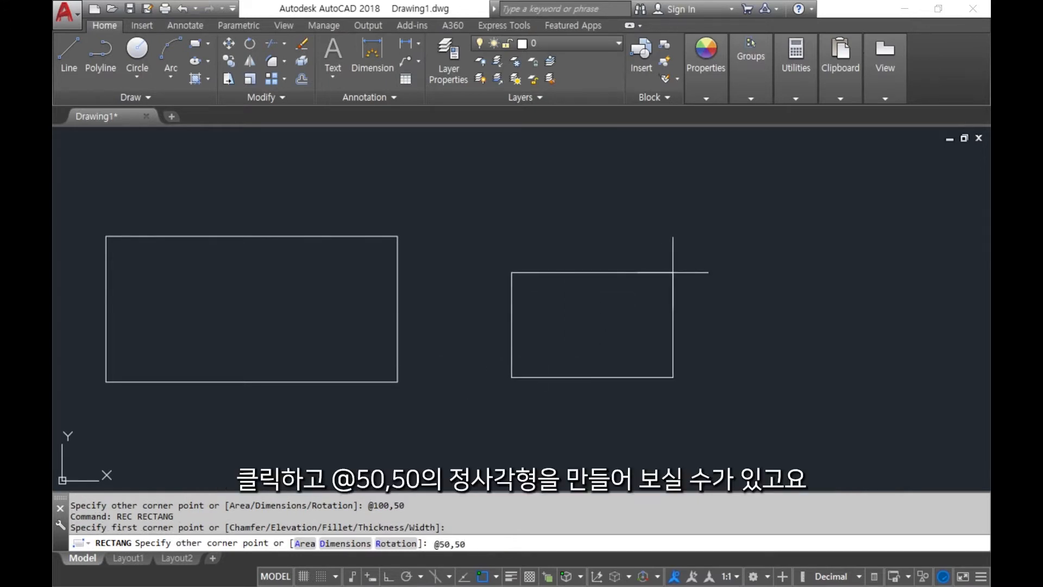
{"action": "key", "text": "Return"}
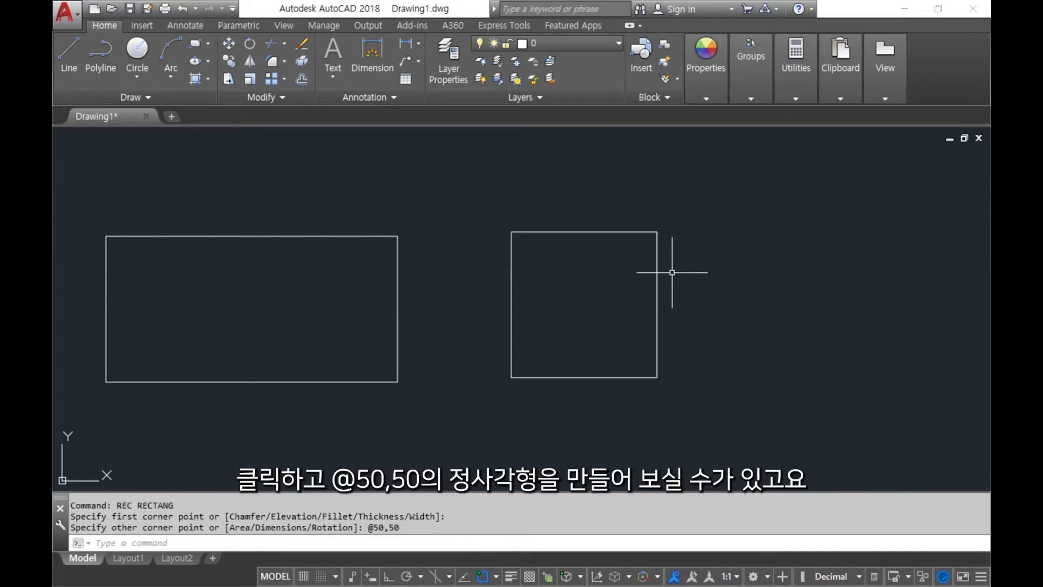
{"action": "middle_click_drag", "start_coordinate": [823, 319], "coordinate": [401, 332]}
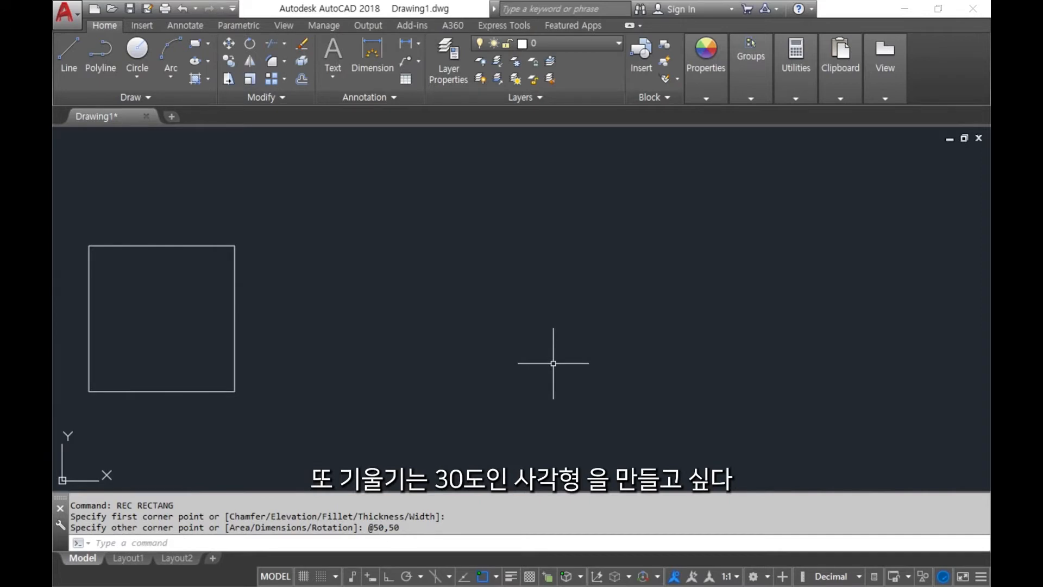
{"action": "type", "text": "rec"}
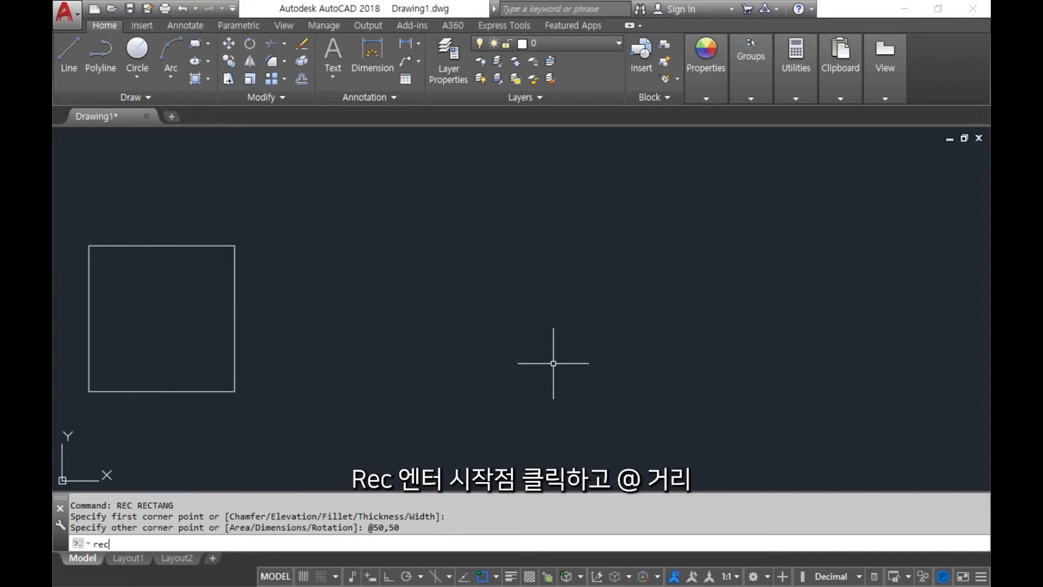
{"action": "key", "text": "Return"}
{"action": "left_click", "coordinate": [428, 385]}
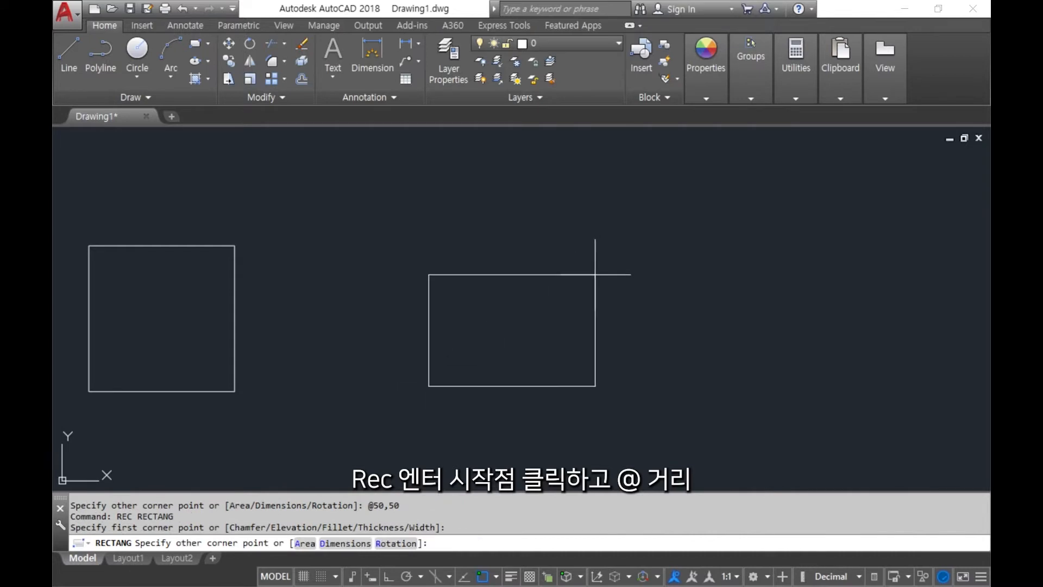
{"action": "type", "text": "@12"}
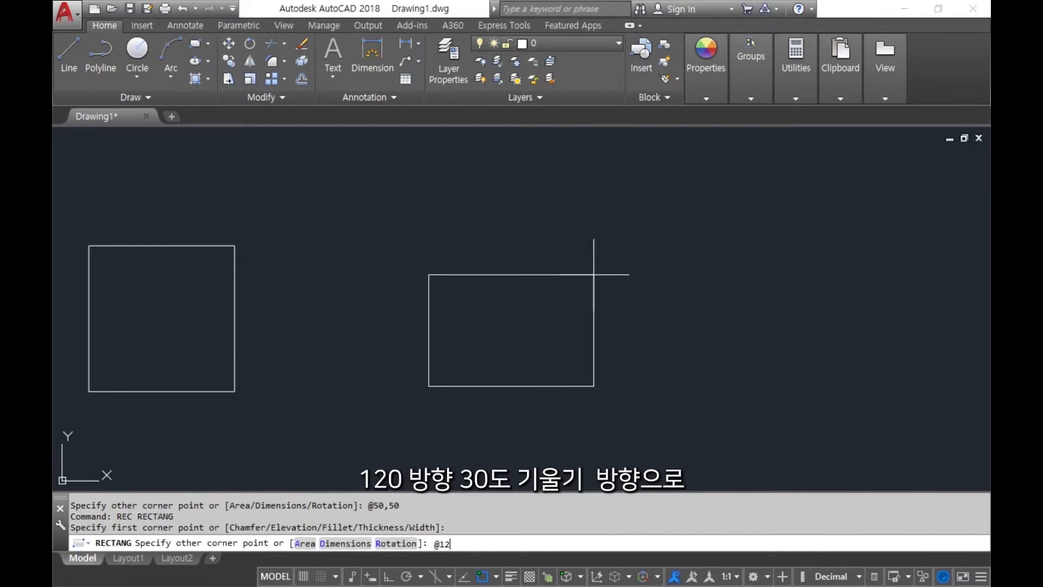
{"action": "type", "text": "0<30"}
{"action": "key", "text": "Return"}
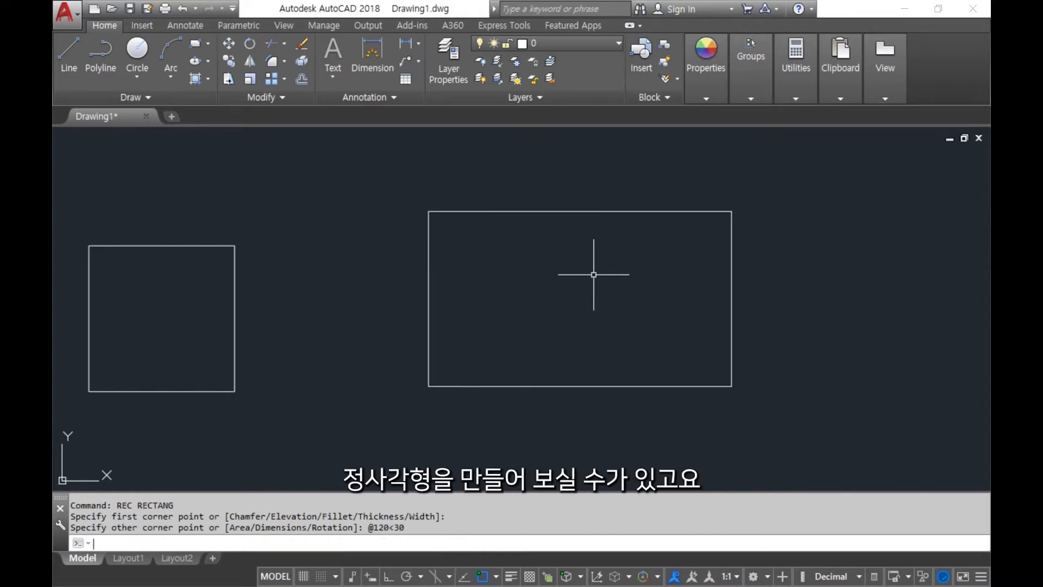
{"action": "middle_click_drag", "start_coordinate": [777, 314], "coordinate": [457, 328]}
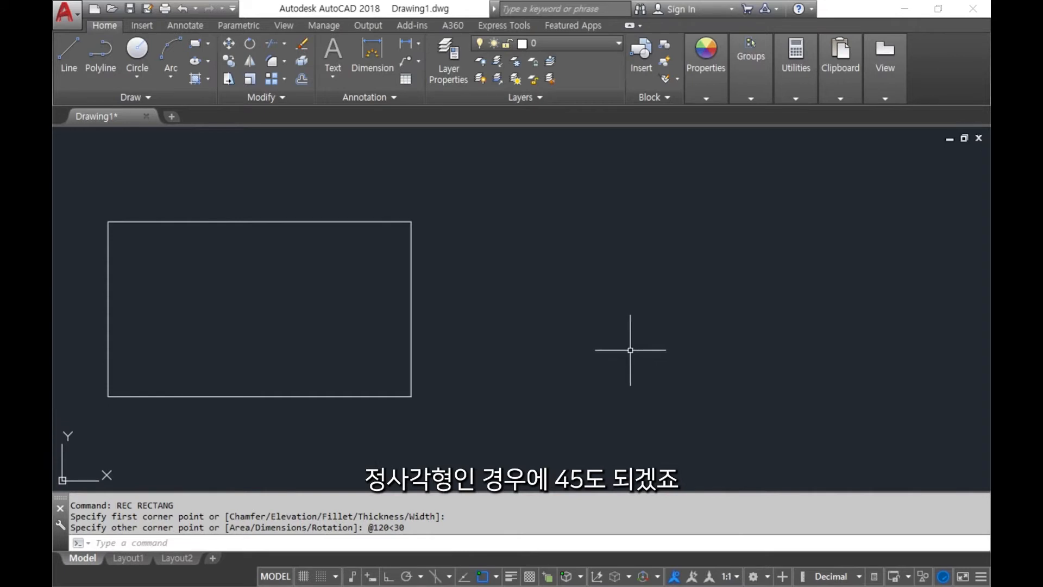
{"action": "type", "text": "rec"}
{"action": "key", "text": "Return"}
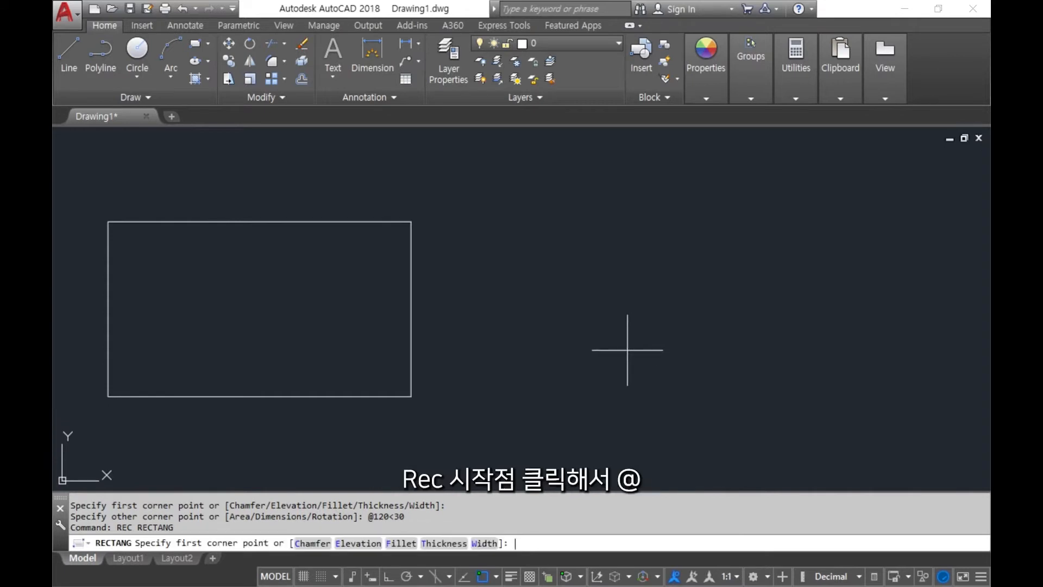
{"action": "left_click", "coordinate": [533, 386]}
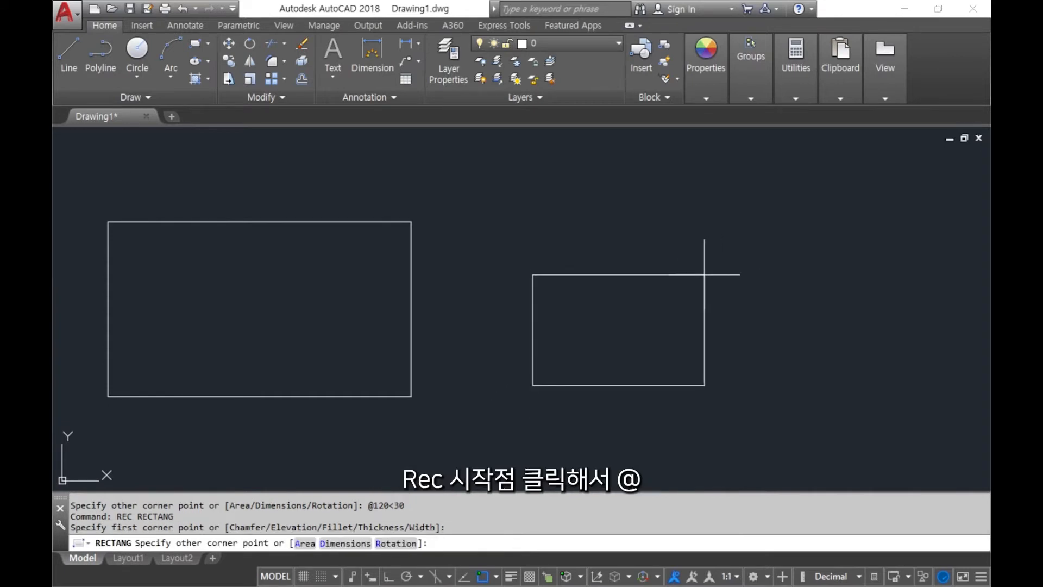
{"action": "type", "text": "@"}
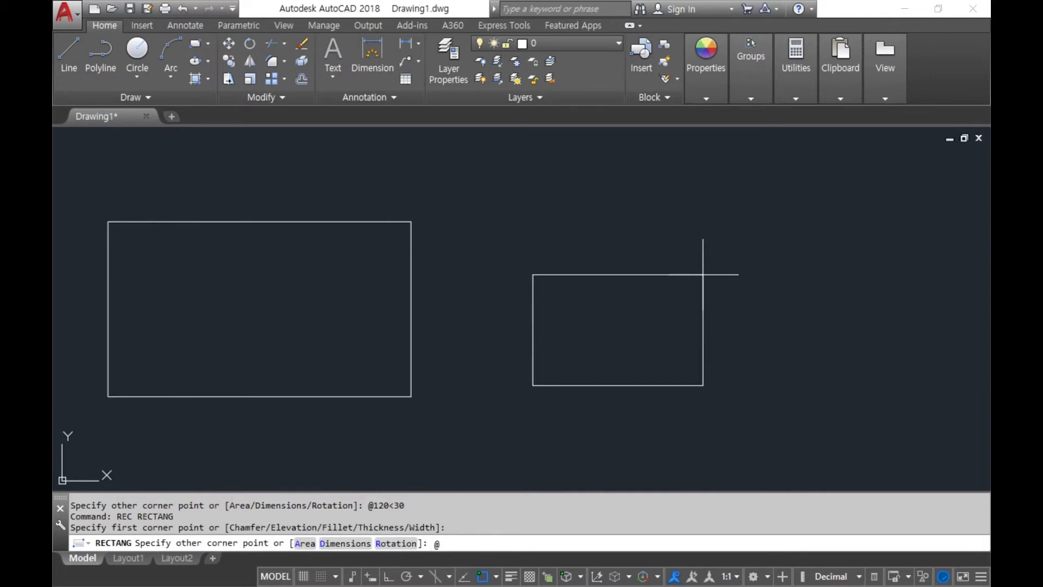
{"action": "type", "text": "60<"}
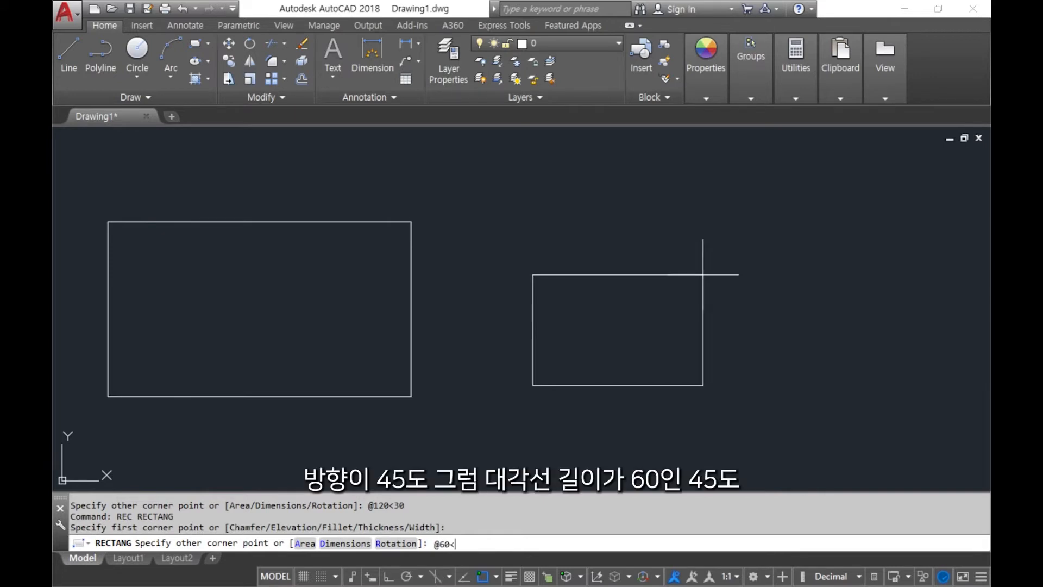
{"action": "type", "text": "45"}
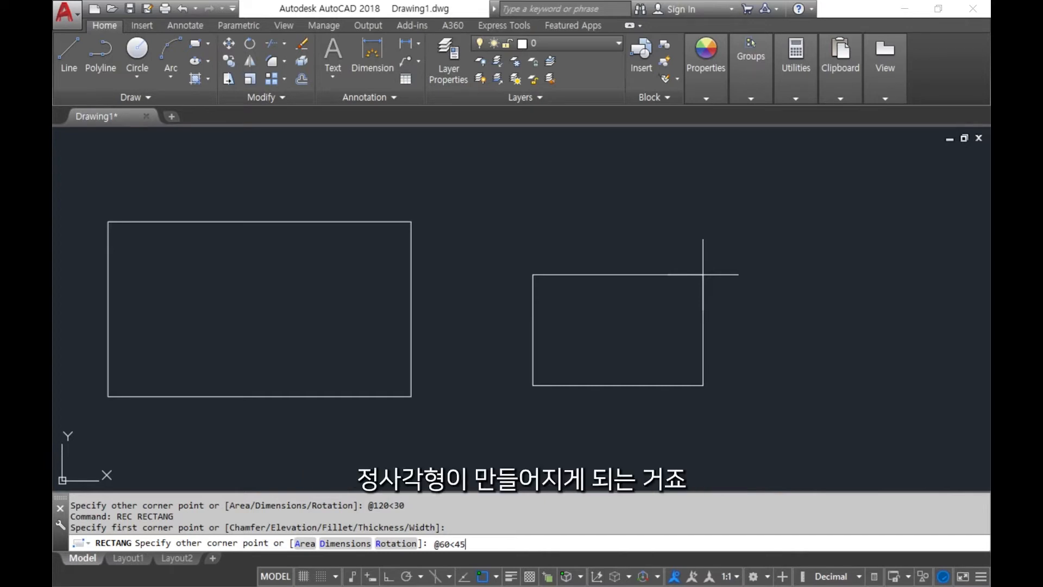
{"action": "key", "text": "Return"}
{"action": "middle_click_drag", "start_coordinate": [352, 335], "coordinate": [615, 338]}
{"action": "scroll", "coordinate": [623, 331], "scroll_direction": "down", "scroll_amount": 2}
{"action": "scroll", "coordinate": [479, 330], "scroll_direction": "up", "scroll_amount": 1}
{"action": "middle_click_drag", "start_coordinate": [480, 329], "coordinate": [500, 321]}
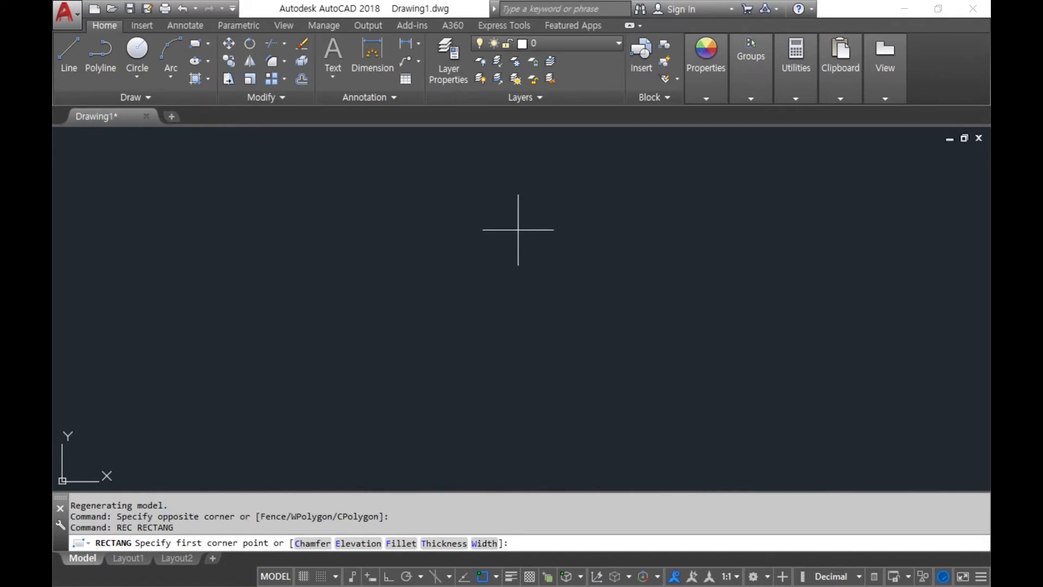
Draw a 50 by 50 rectangle with chamfered corners, using 10 for both chamfer distances
{"action": "type", "text": "c"}
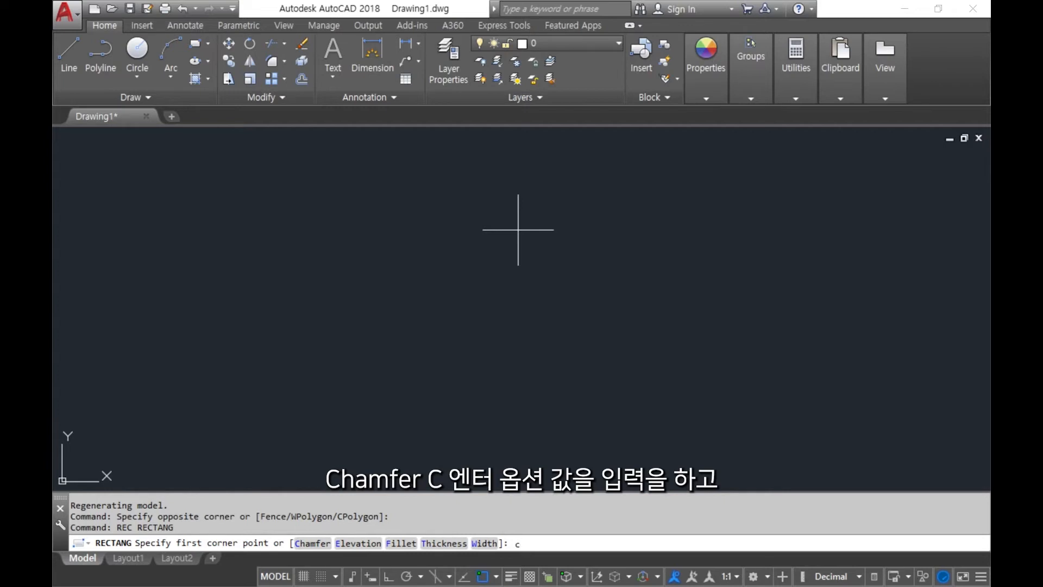
{"action": "key", "text": "Return"}
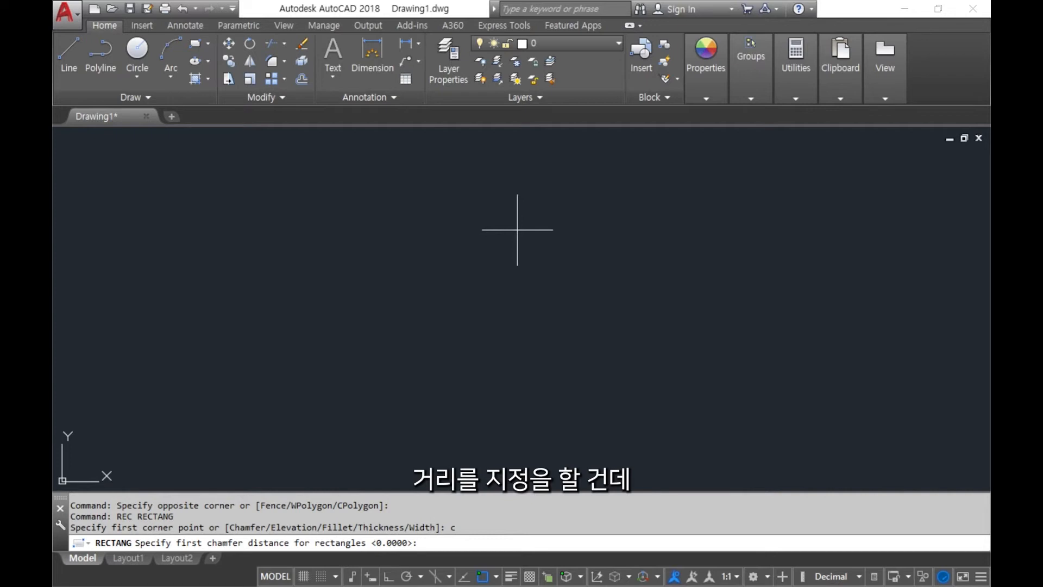
{"action": "type", "text": "10"}
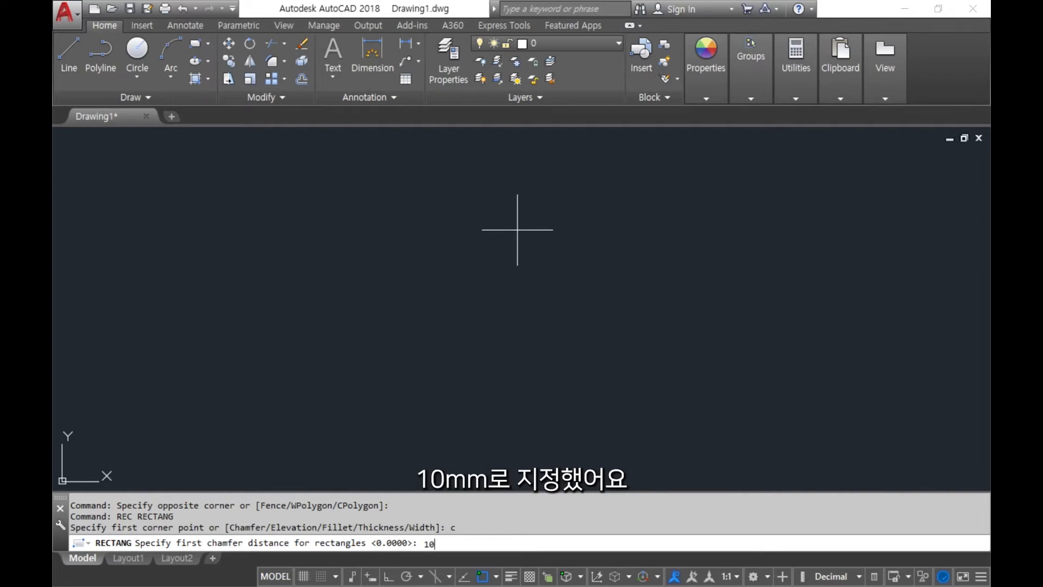
{"action": "key", "text": "Return"}
{"action": "key", "text": "Return"}
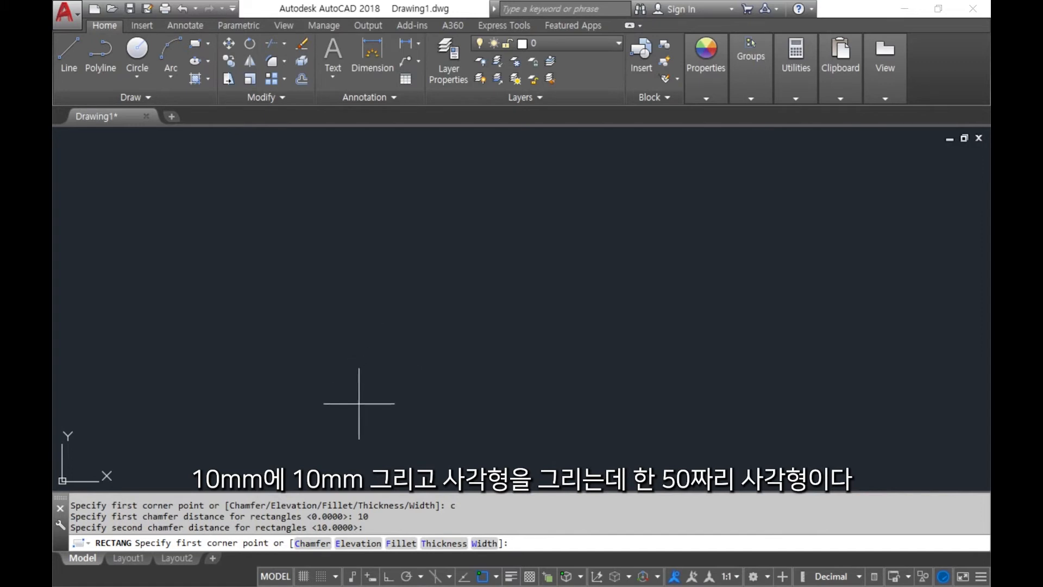
{"action": "left_click", "coordinate": [341, 417]}
{"action": "type", "text": "@50,50"}
{"action": "key", "text": "Return"}
Draw a 50 by 50 rectangle with corners filleted at radius 10 beside the chamfered one
{"action": "scroll", "coordinate": [340, 437], "scroll_direction": "up", "scroll_amount": 4}
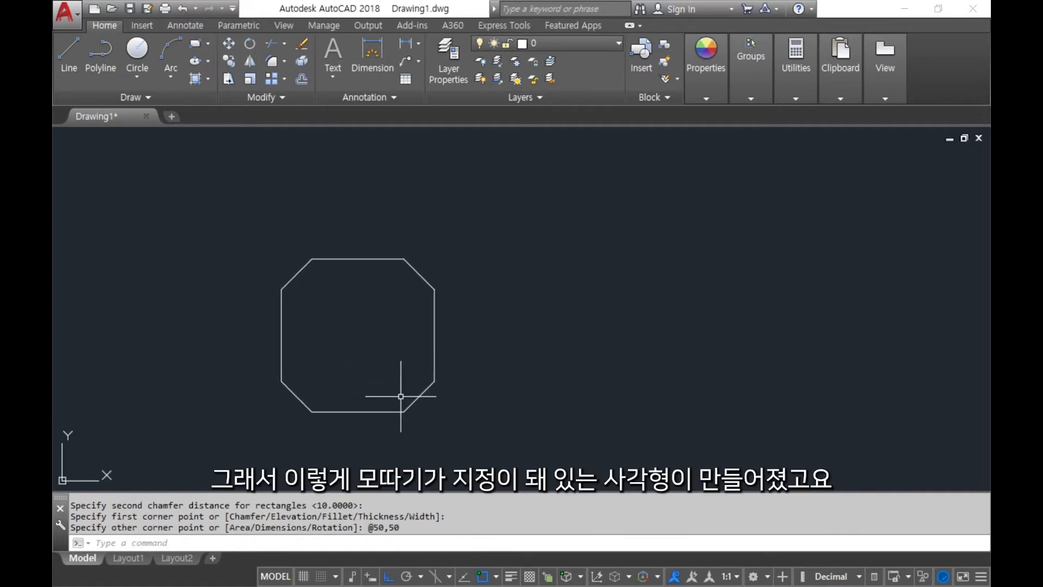
{"action": "middle_click_drag", "start_coordinate": [403, 407], "coordinate": [360, 403]}
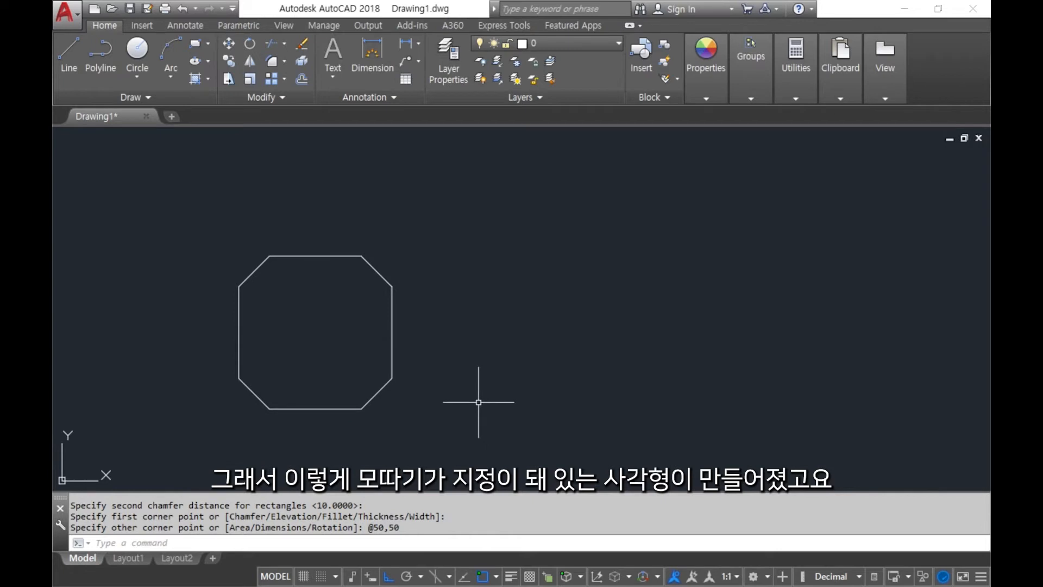
{"action": "type", "text": "rec"}
{"action": "key", "text": "Return"}
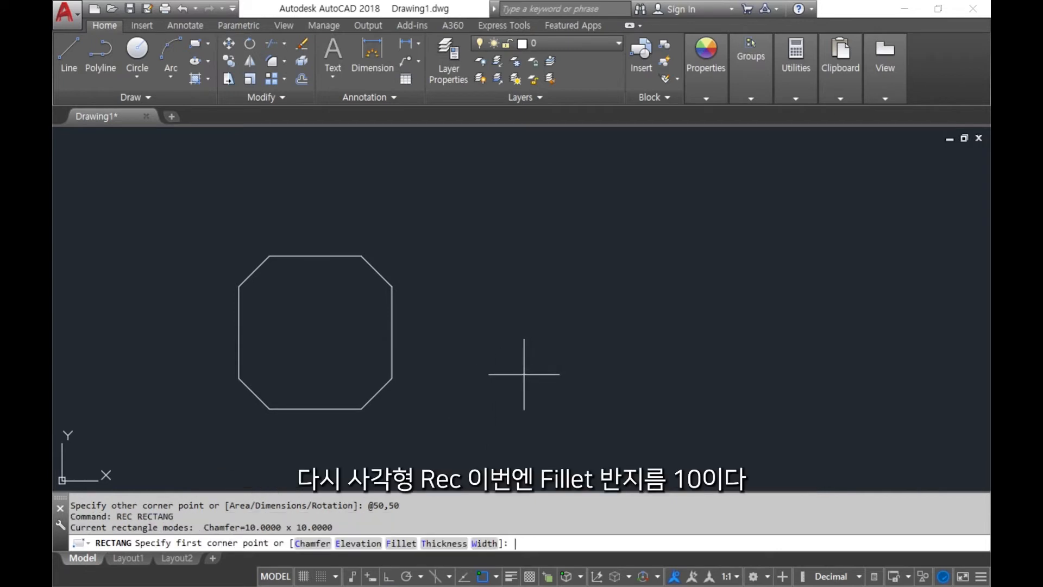
{"action": "type", "text": "f"}
{"action": "key", "text": "Return"}
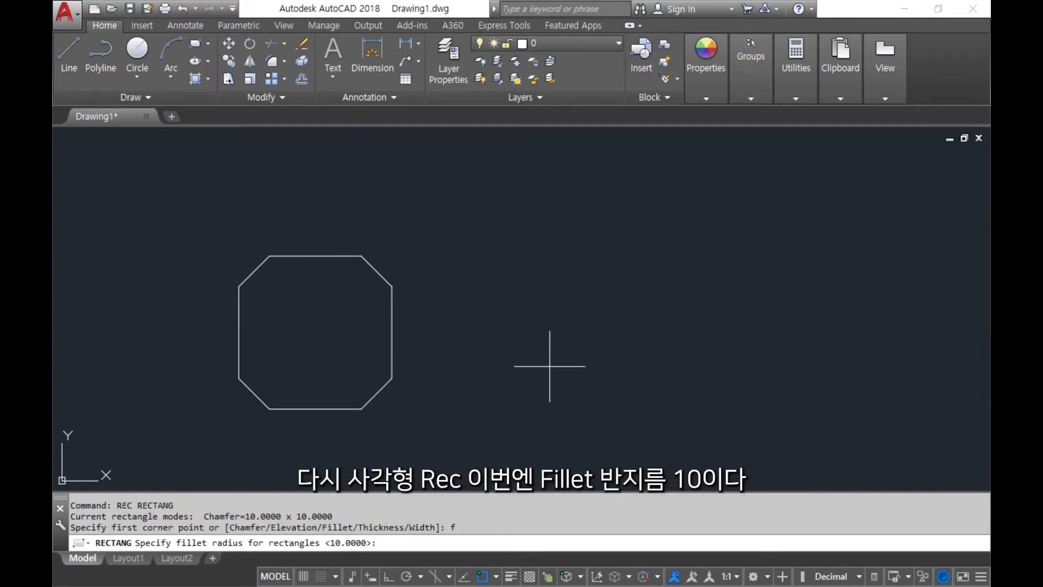
{"action": "key", "text": "Return"}
{"action": "left_click", "coordinate": [483, 415]}
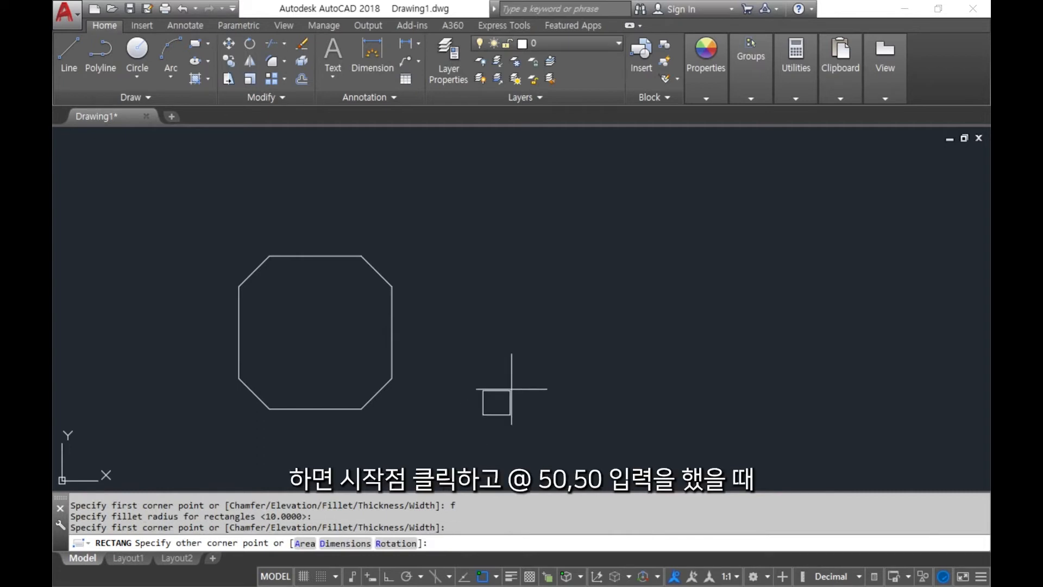
{"action": "type", "text": "@540,"}
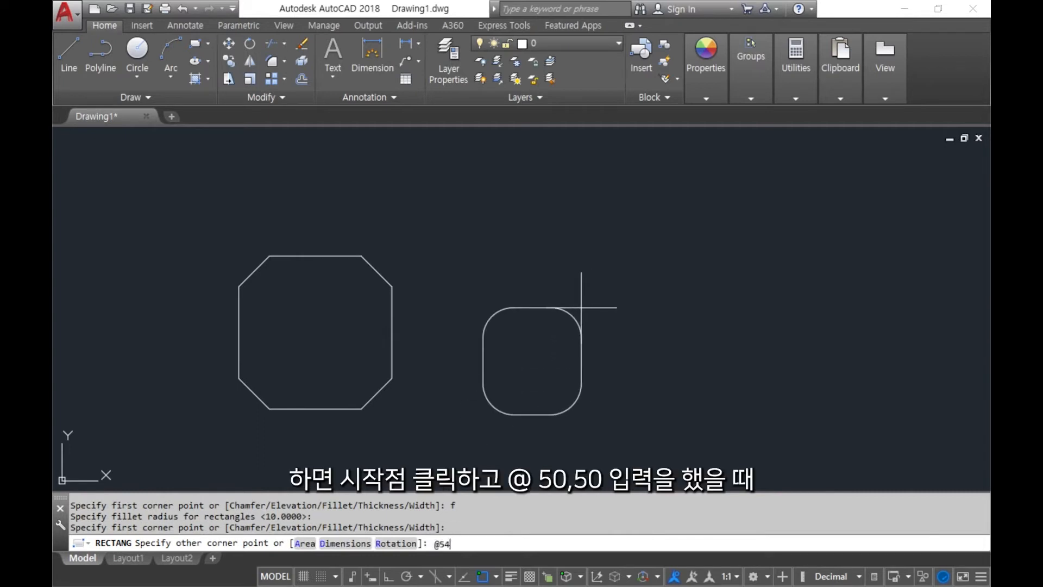
{"action": "key", "text": "BackSpace"}
{"action": "key", "text": "BackSpace"}
{"action": "key", "text": "BackSpace"}
{"action": "type", "text": "0,50"}
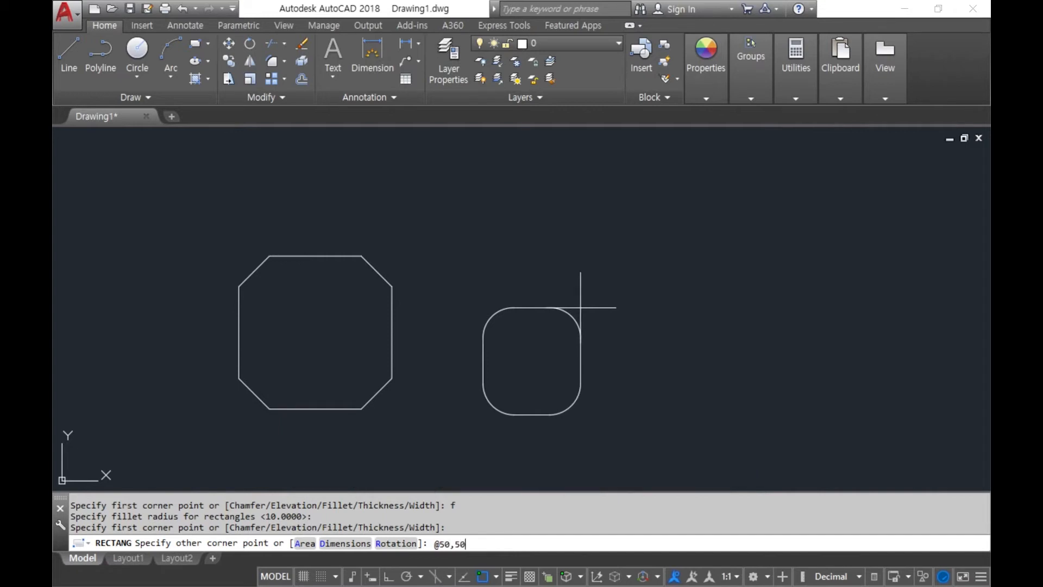
{"action": "key", "text": "Return"}
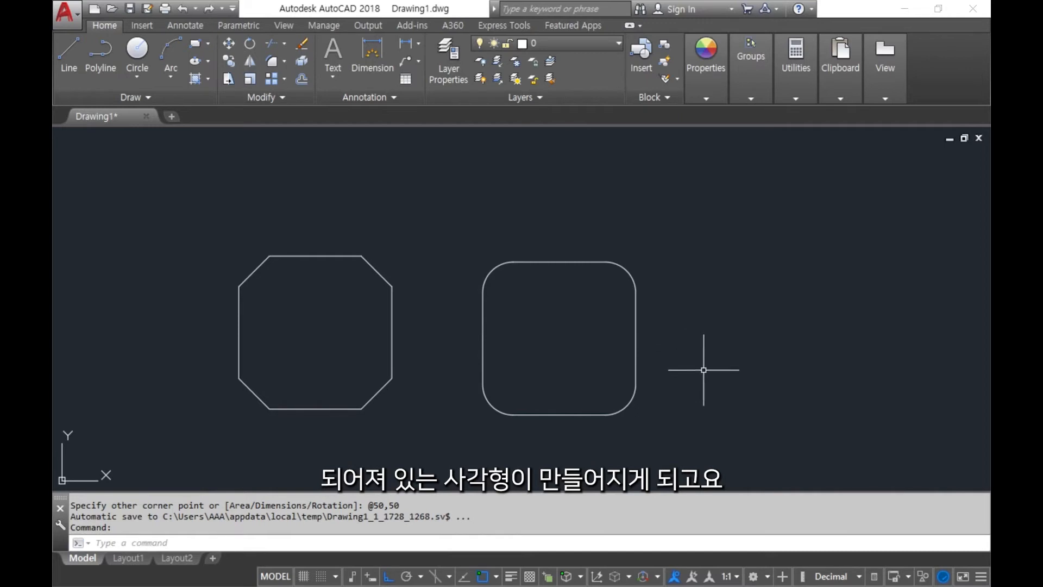
Draw two more rectangles freehand beside the rounded square, keeping the current fillet radius of 10
{"action": "middle_click_drag", "start_coordinate": [701, 366], "coordinate": [484, 351]}
{"action": "type", "text": "rec"}
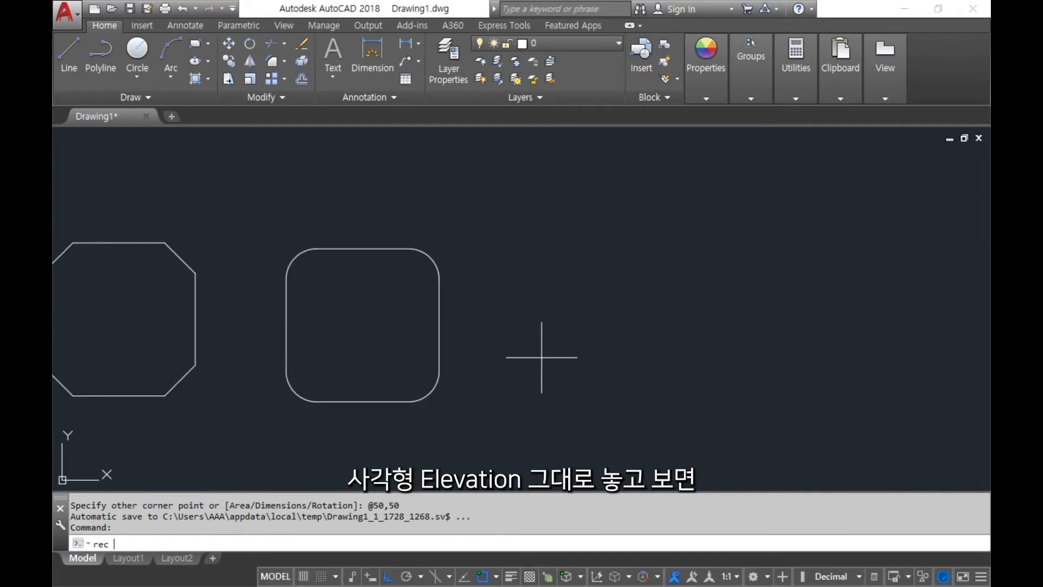
{"action": "key", "text": "Return"}
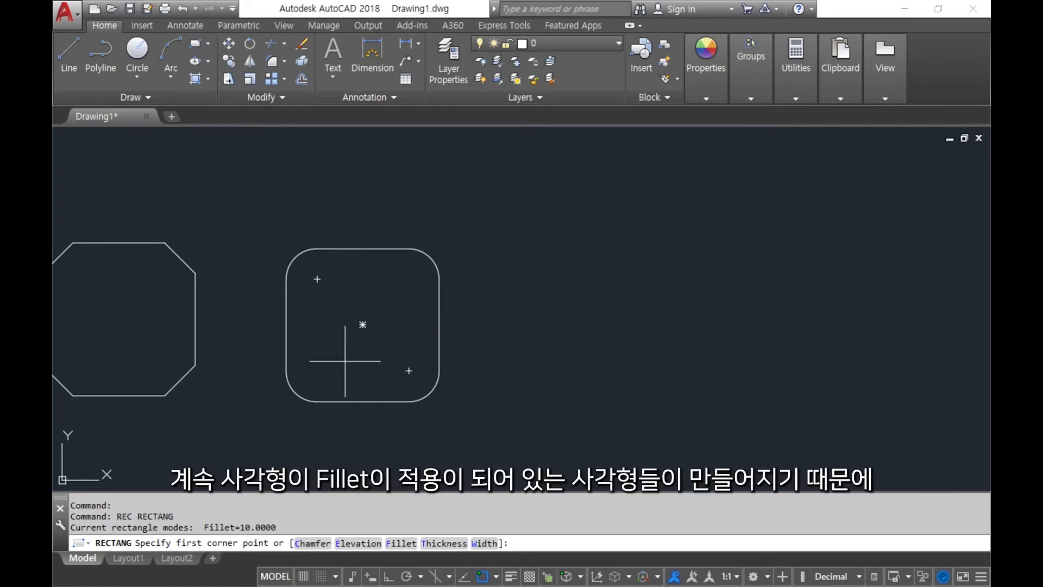
{"action": "left_click", "coordinate": [506, 257]}
{"action": "left_click", "coordinate": [670, 417]}
{"action": "key", "text": "Return"}
{"action": "left_click", "coordinate": [698, 191]}
{"action": "left_click", "coordinate": [853, 383]}
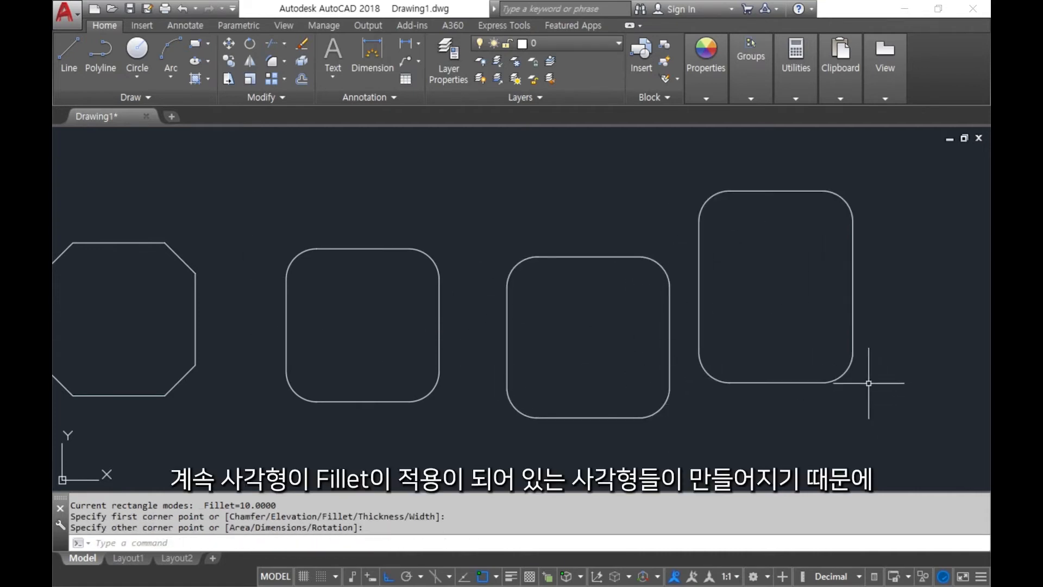
{"action": "middle_click_drag", "start_coordinate": [868, 383], "coordinate": [915, 396]}
{"action": "mouse_move", "coordinate": [580, 341]}
{"action": "middle_mouse_down"}
{"action": "mouse_move", "coordinate": [599, 324]}
{"action": "mouse_move", "coordinate": [594, 365]}
{"action": "middle_mouse_up"}
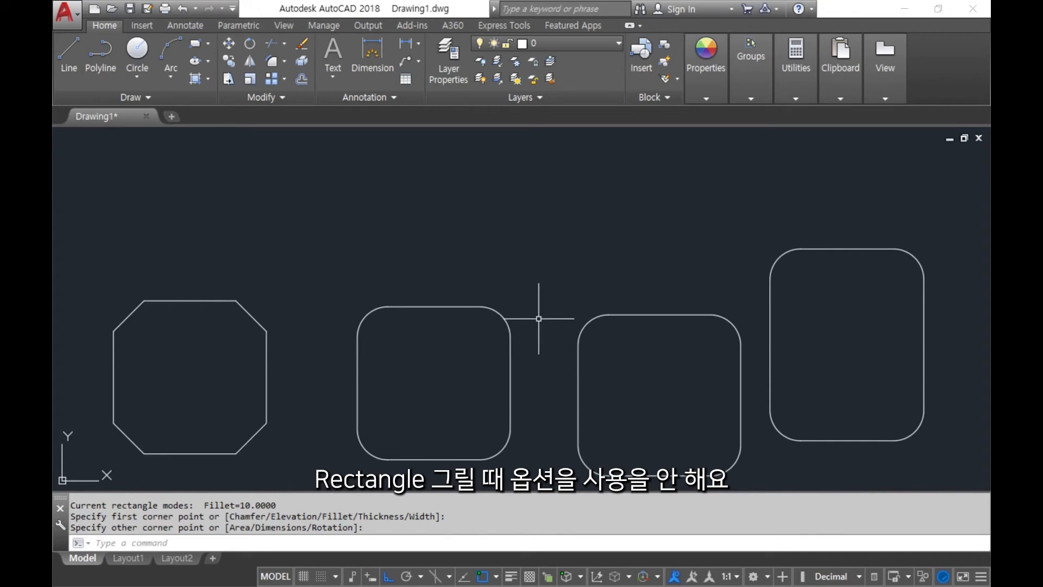
Reset the Rectangle command's fillet radius to 0
{"action": "type", "text": "rec"}
{"action": "key", "text": "Return"}
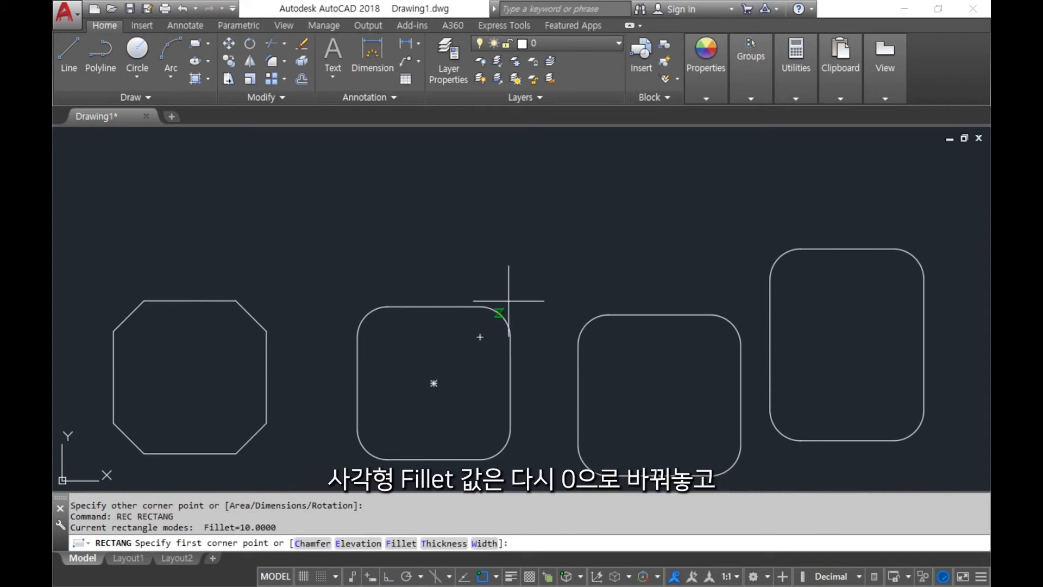
{"action": "type", "text": "f"}
{"action": "key", "text": "Return"}
{"action": "type", "text": "0"}
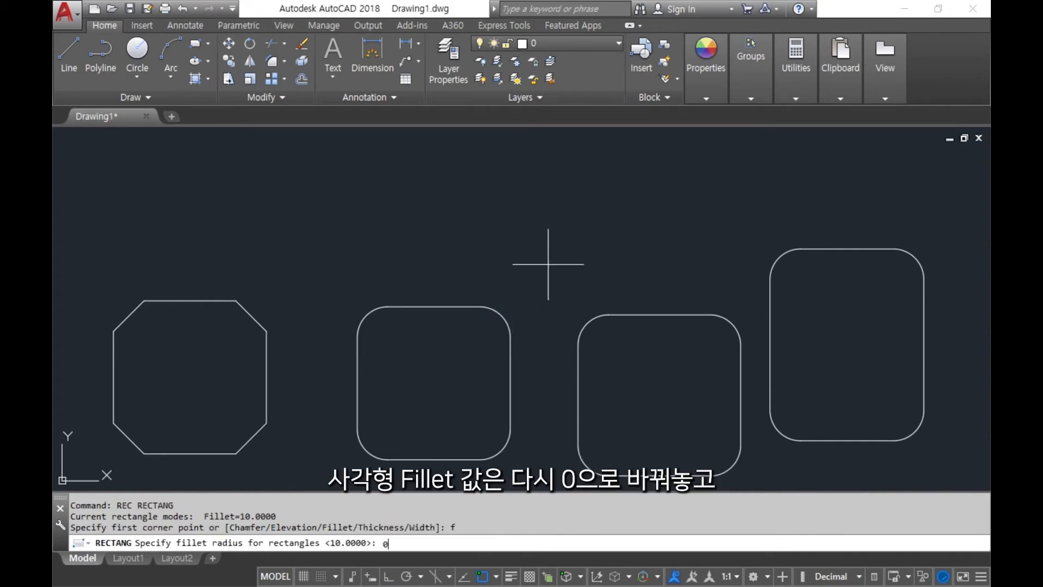
{"action": "key", "text": "Return"}
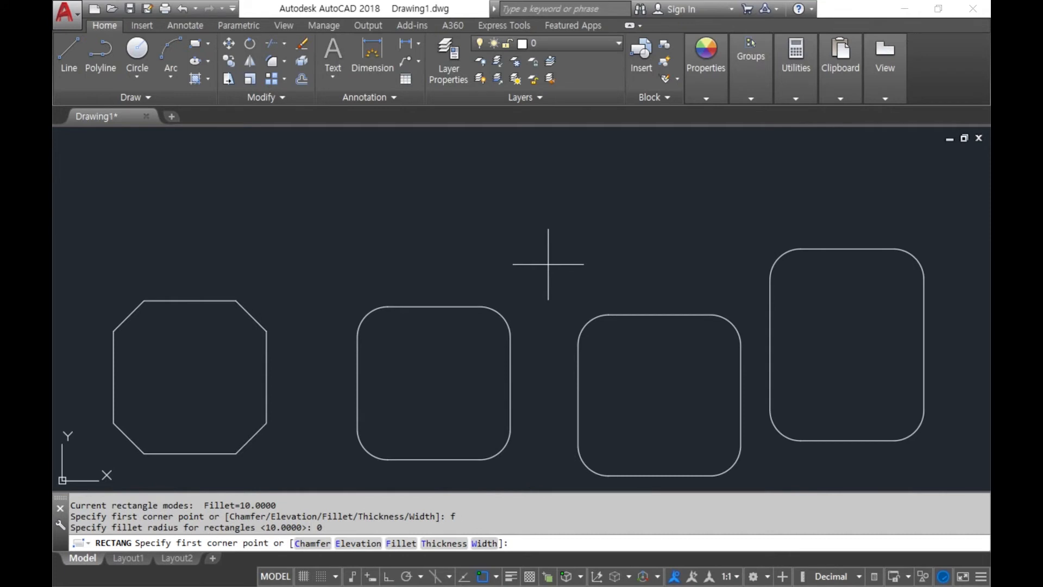
Draw a plain rectangle at elevation 30, overlapping the two middle rounded rectangles
{"action": "key", "text": "Return"}
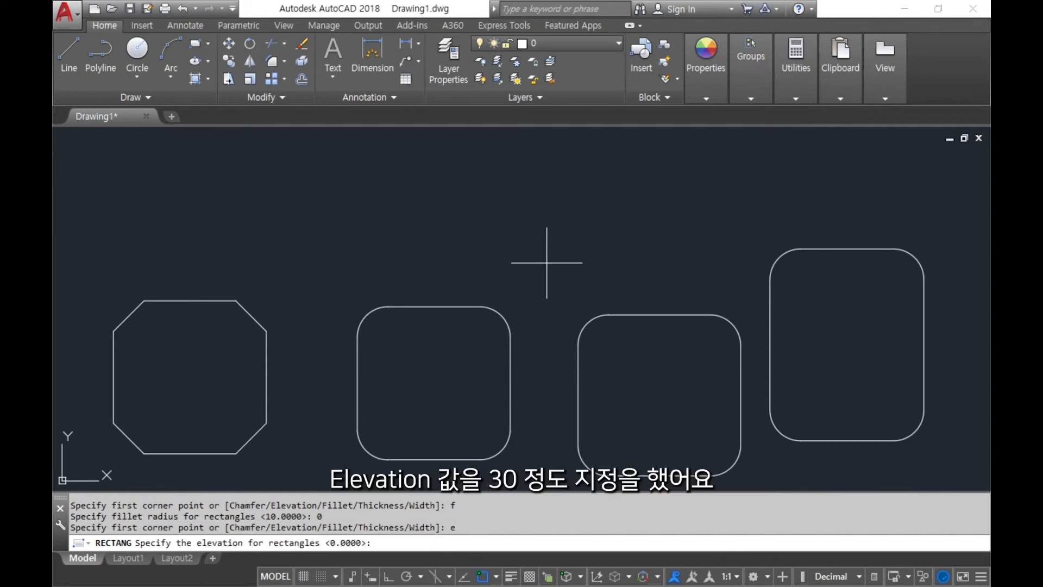
{"action": "type", "text": "30"}
{"action": "key", "text": "Return"}
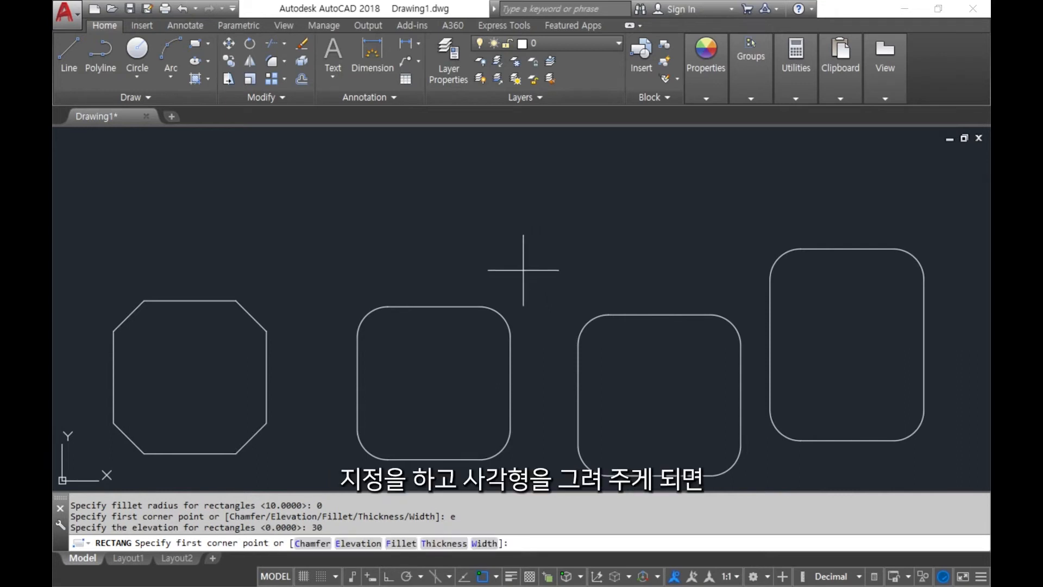
{"action": "left_click", "coordinate": [374, 213]}
{"action": "left_click", "coordinate": [659, 396]}
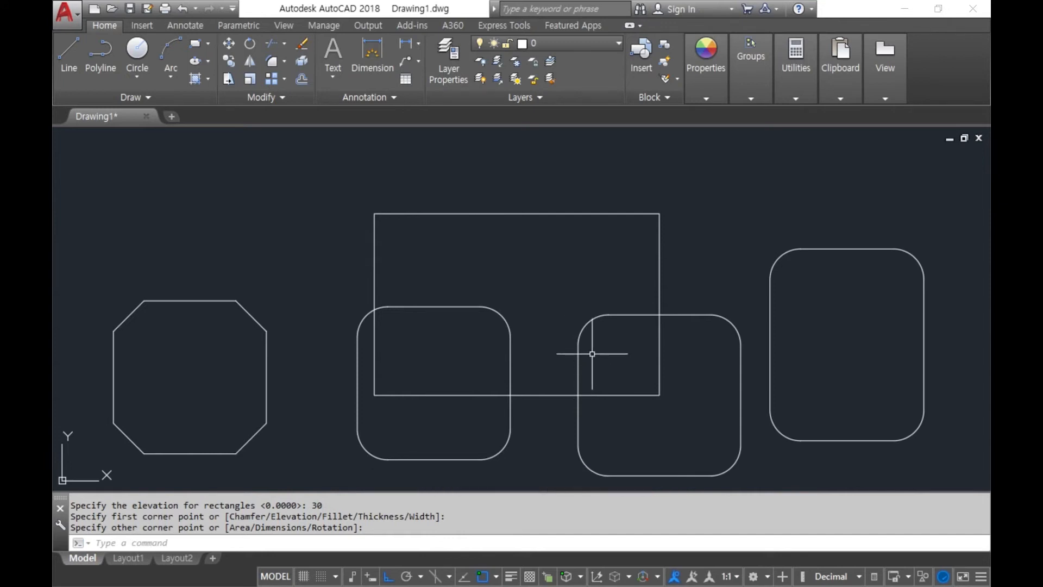
Inspect the elevated rectangle from a 3D angle and return to the plan view of the current UCS
{"action": "mouse_move", "coordinate": [544, 334]}
{"action": "middle_mouse_down", "text": "shift"}
{"action": "mouse_move", "coordinate": [480, 236]}
{"action": "mouse_move", "coordinate": [461, 186]}
{"action": "mouse_move", "coordinate": [494, 235]}
{"action": "mouse_move", "coordinate": [475, 158]}
{"action": "mouse_move", "coordinate": [474, 198]}
{"action": "mouse_move", "coordinate": [497, 236]}
{"action": "mouse_move", "coordinate": [482, 187]}
{"action": "mouse_move", "coordinate": [487, 224]}
{"action": "mouse_move", "coordinate": [542, 310]}
{"action": "mouse_move", "coordinate": [580, 231]}
{"action": "mouse_move", "coordinate": [549, 228]}
{"action": "mouse_move", "coordinate": [481, 261]}
{"action": "middle_mouse_up", "text": "shift"}
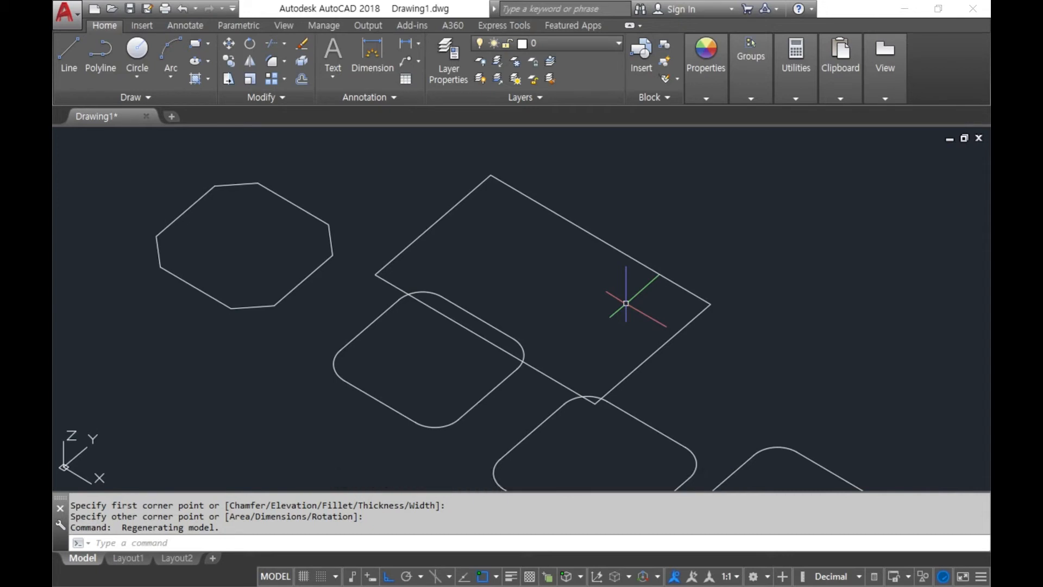
{"action": "type", "text": "plan"}
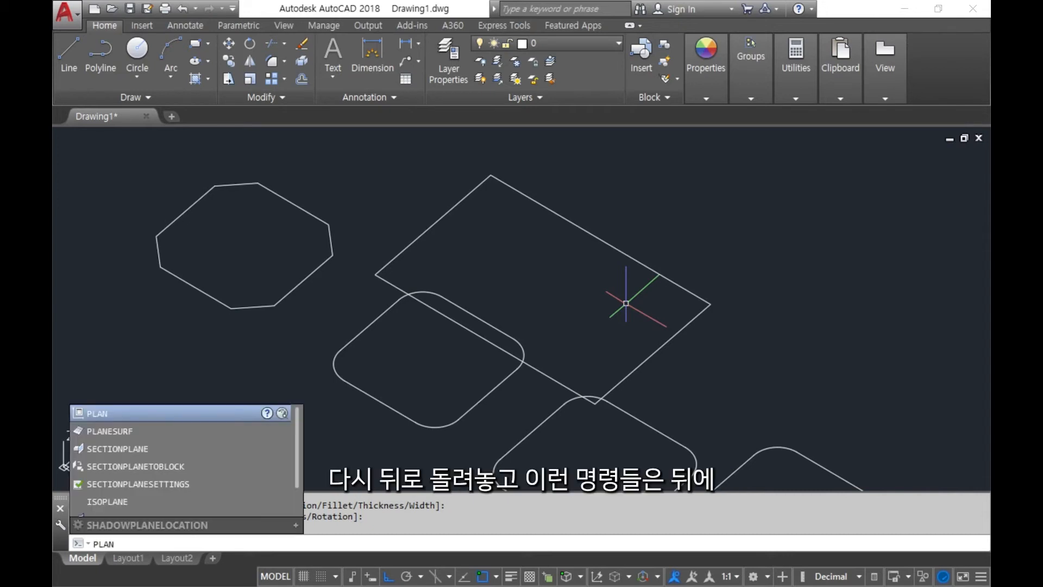
{"action": "key", "text": "Return"}
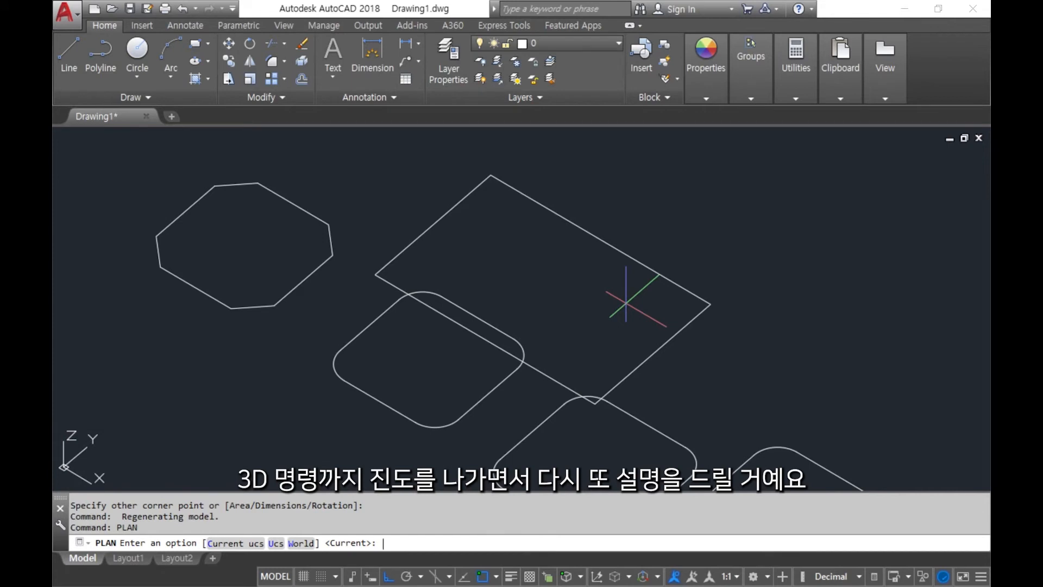
{"action": "key", "text": "Return"}
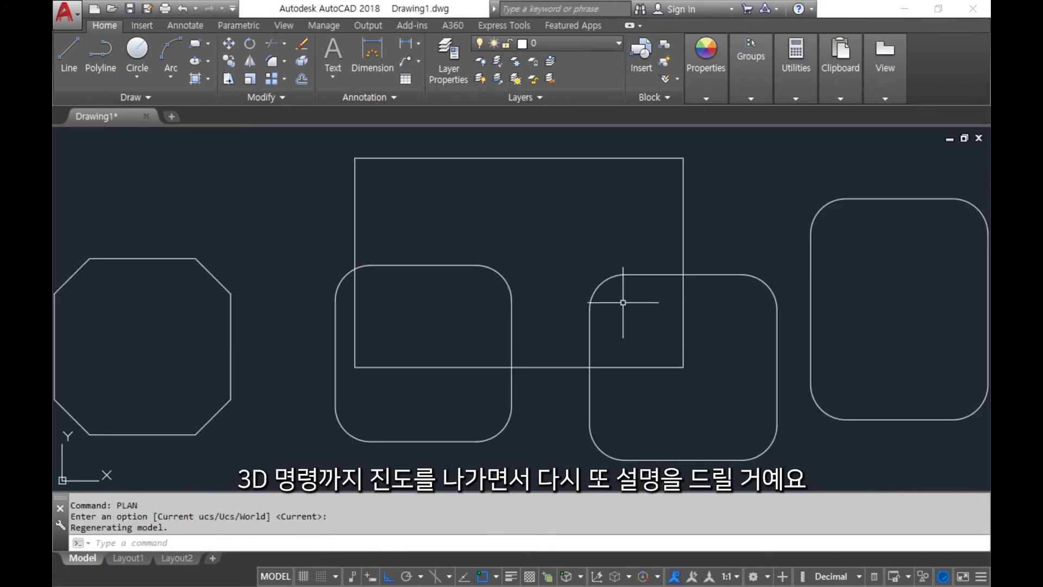
Draw a rectangle with thickness 20 overlapping the tall rounded rectangle, keeping the current elevation of 30
{"action": "type", "text": "rec"}
{"action": "key", "text": "Return"}
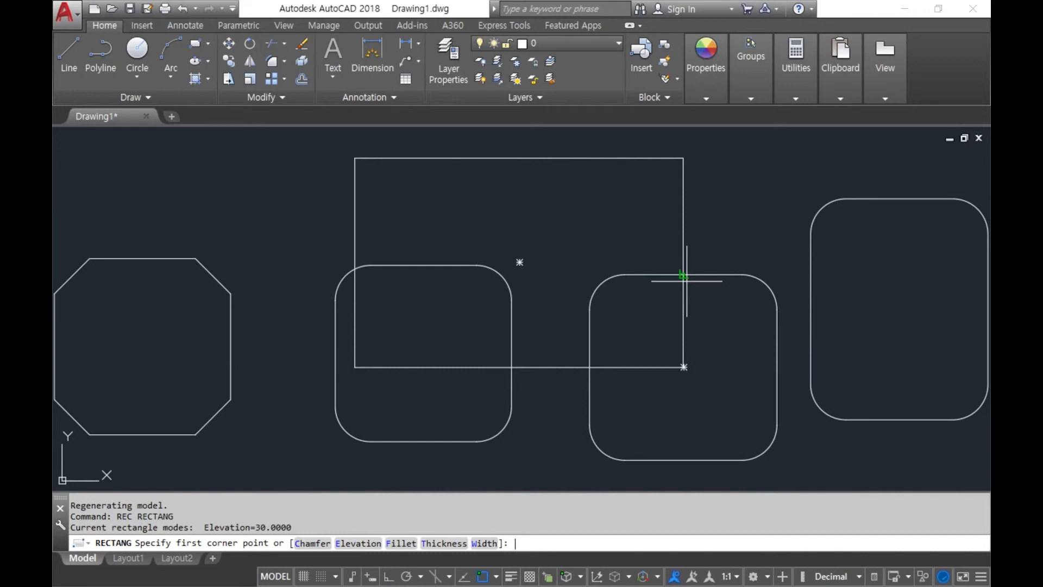
{"action": "middle_click_drag", "start_coordinate": [687, 281], "coordinate": [489, 312]}
{"action": "type", "text": "t"}
{"action": "key", "text": "Return"}
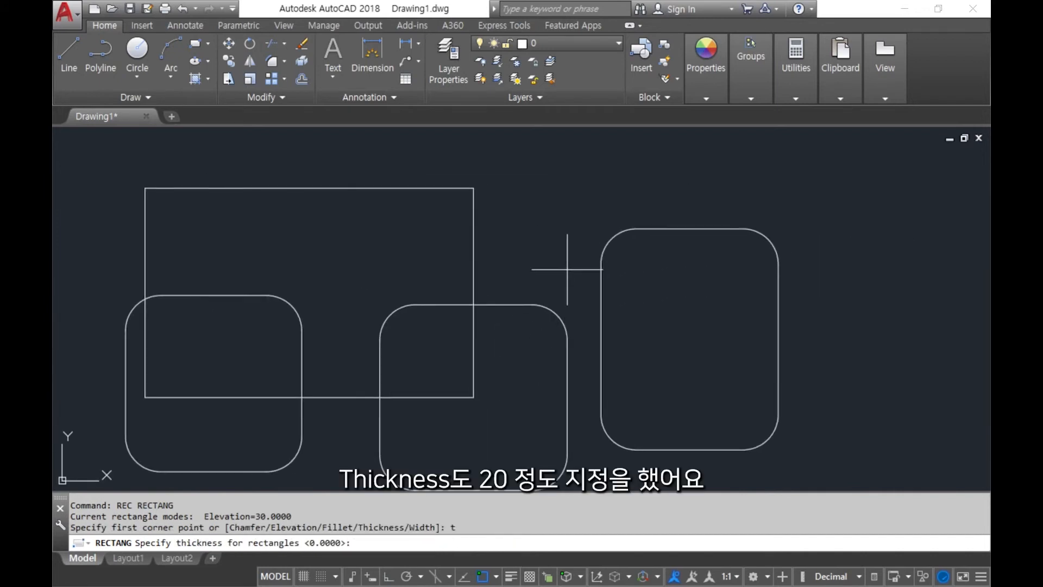
{"action": "type", "text": "20"}
{"action": "key", "text": "Return"}
{"action": "left_click", "coordinate": [512, 218]}
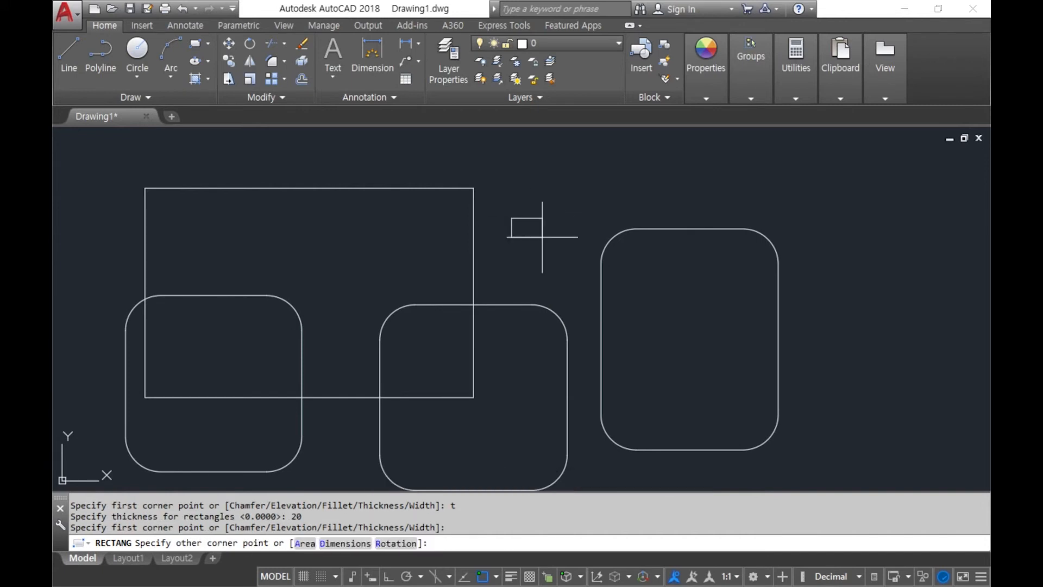
{"action": "left_click", "coordinate": [710, 373]}
Select the rectangle with thickness, examine its extruded sides from several 3D angles, and clear the selection
{"action": "left_click", "coordinate": [738, 321]}
{"action": "left_click", "coordinate": [679, 305]}
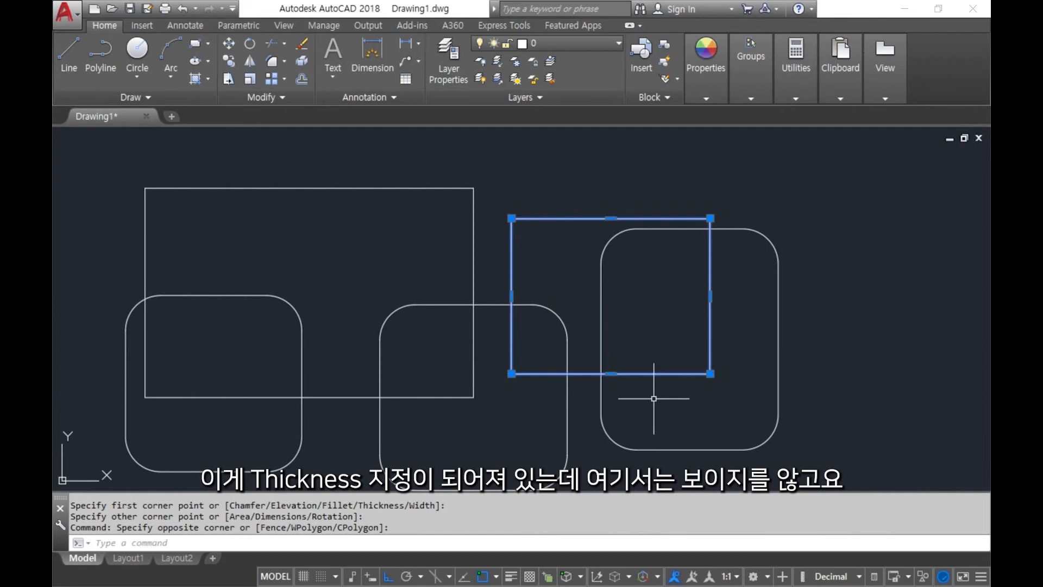
{"action": "middle_click_drag", "start_coordinate": [605, 312], "coordinate": [619, 235], "text": "shift"}
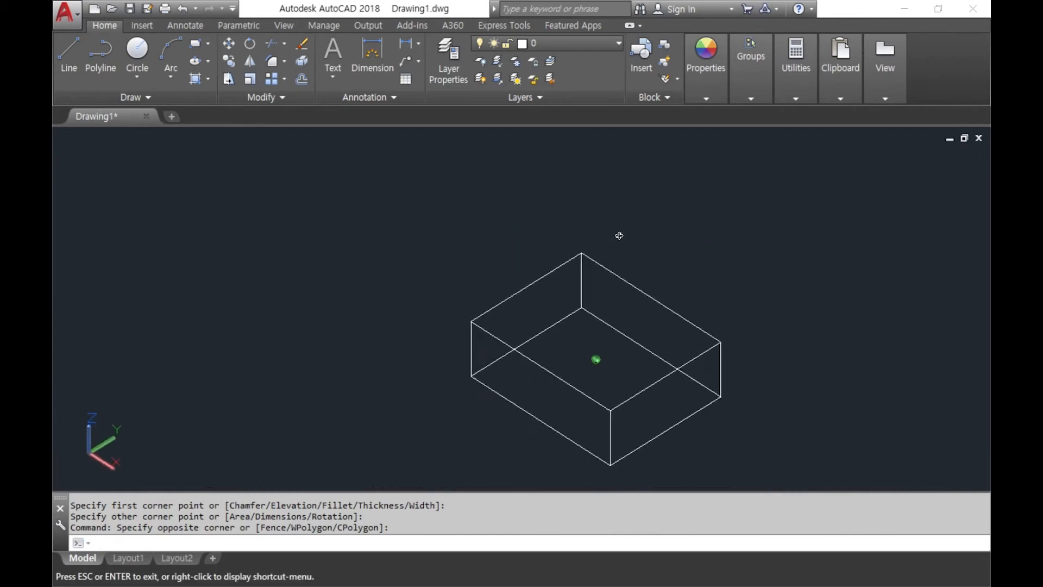
{"action": "middle_click_drag", "start_coordinate": [670, 348], "coordinate": [654, 299]}
{"action": "middle_click_drag", "start_coordinate": [609, 354], "coordinate": [597, 312], "text": "shift"}
{"action": "middle_click_drag", "start_coordinate": [605, 316], "coordinate": [620, 378], "text": "shift"}
{"action": "middle_click_drag", "start_coordinate": [623, 377], "coordinate": [653, 375], "text": "shift"}
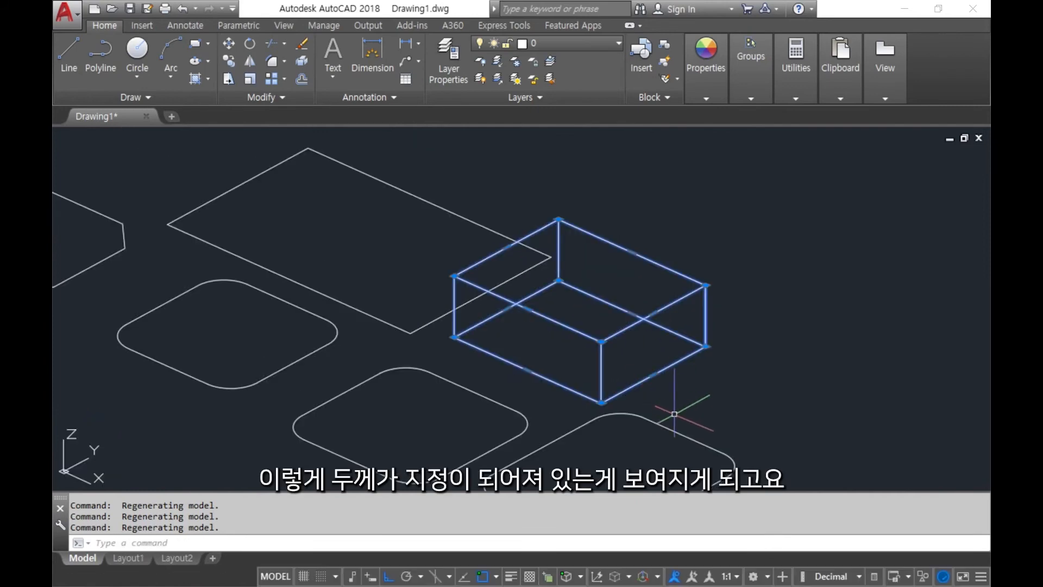
{"action": "key", "text": "Escape"}
{"action": "key", "text": "Escape"}
{"action": "key", "text": "Escape"}
Display the model in the Conceptual visual style and examine the thick rectangle from another angle
{"action": "type", "text": "vs"}
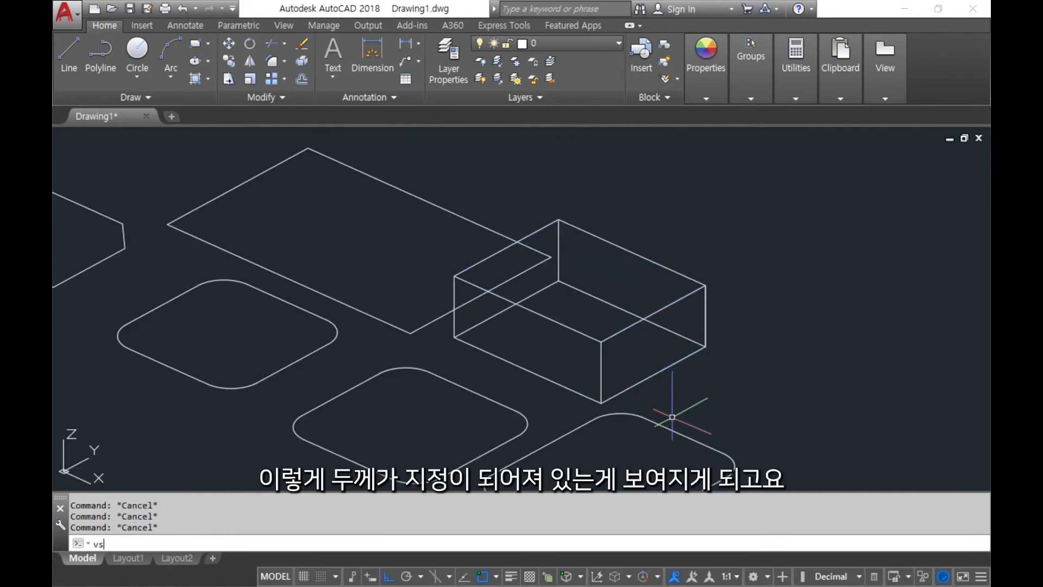
{"action": "key", "text": "Return"}
{"action": "type", "text": "c"}
{"action": "key", "text": "Return"}
{"action": "mouse_move", "coordinate": [741, 372]}
{"action": "middle_mouse_down", "text": "shift"}
{"action": "mouse_move", "coordinate": [543, 354]}
{"action": "mouse_move", "coordinate": [570, 326]}
{"action": "mouse_move", "coordinate": [598, 337]}
{"action": "middle_mouse_up", "text": "shift"}
Restore the 2D wireframe visual style and the plan view of the current UCS
{"action": "type", "text": "vs"}
{"action": "key", "text": "Return"}
{"action": "type", "text": "2"}
{"action": "key", "text": "Return"}
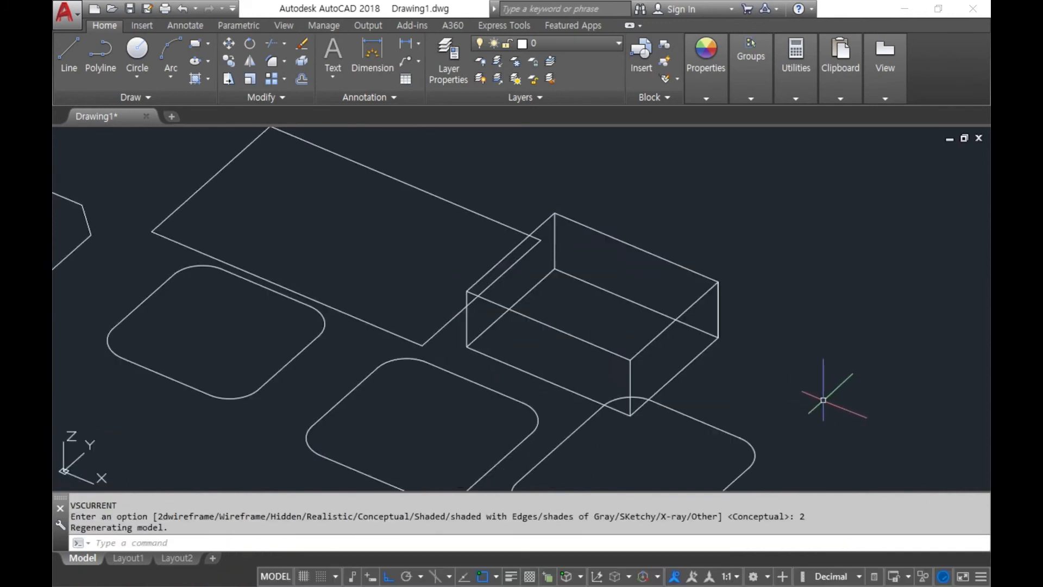
{"action": "type", "text": "plan"}
{"action": "key", "text": "Return"}
{"action": "key", "text": "Return"}
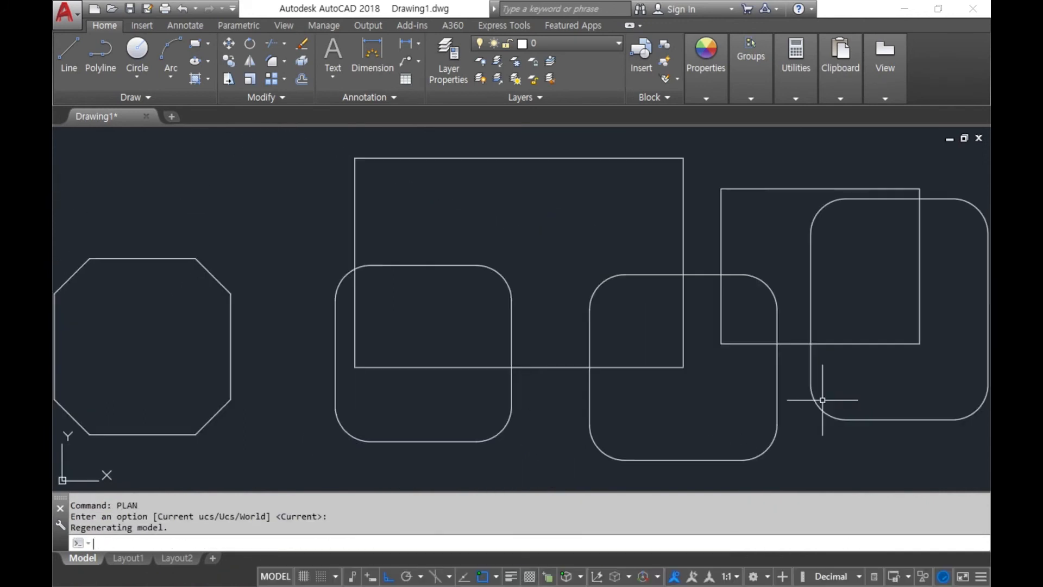
Draw a rectangle with a line width of 5 over the upper part of the chamfered one
{"action": "type", "text": "rec"}
{"action": "key", "text": "Return"}
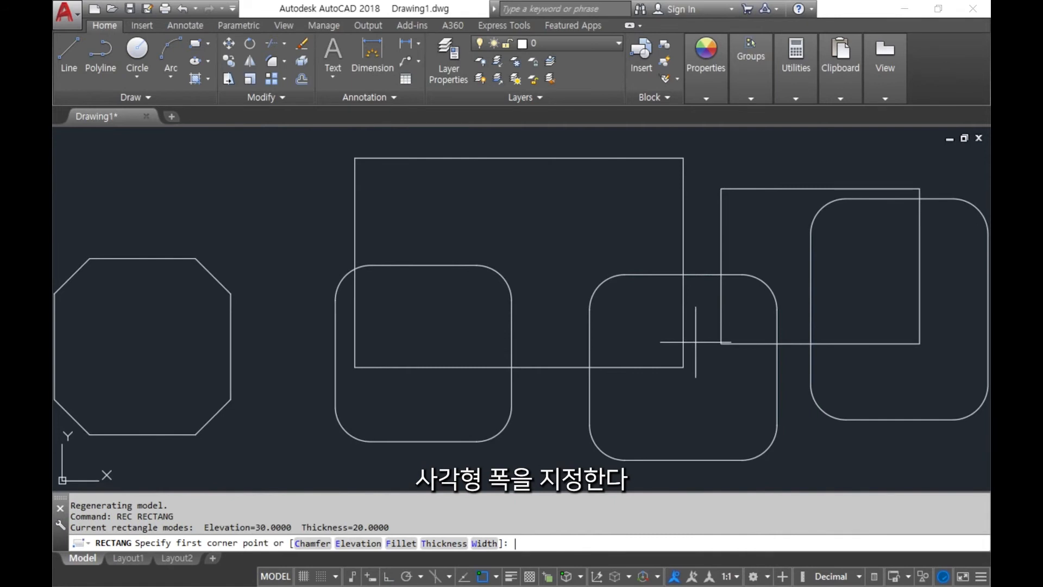
{"action": "middle_click_drag", "start_coordinate": [533, 321], "coordinate": [804, 383]}
{"action": "type", "text": "w"}
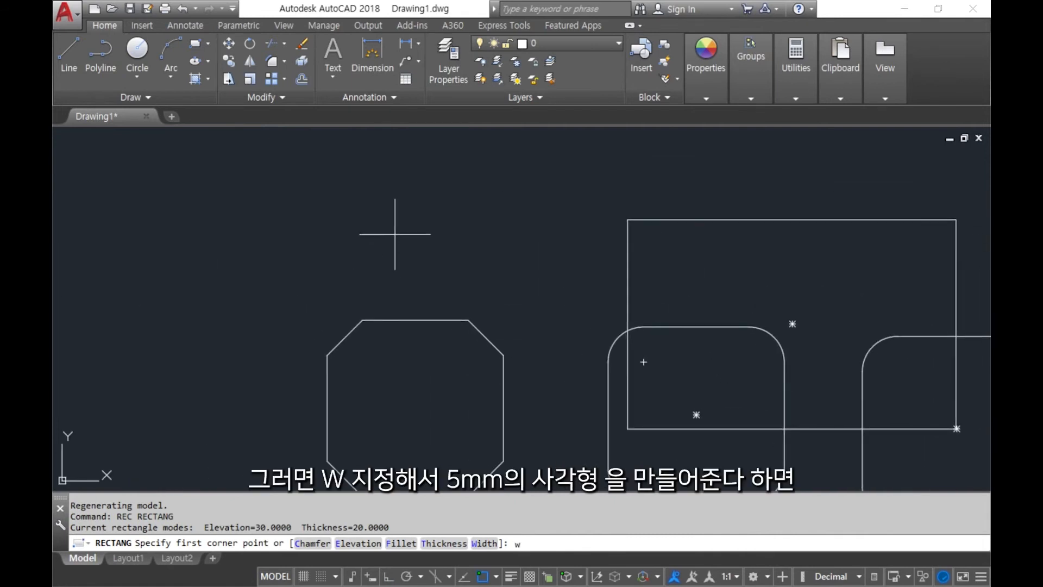
{"action": "key", "text": "Return"}
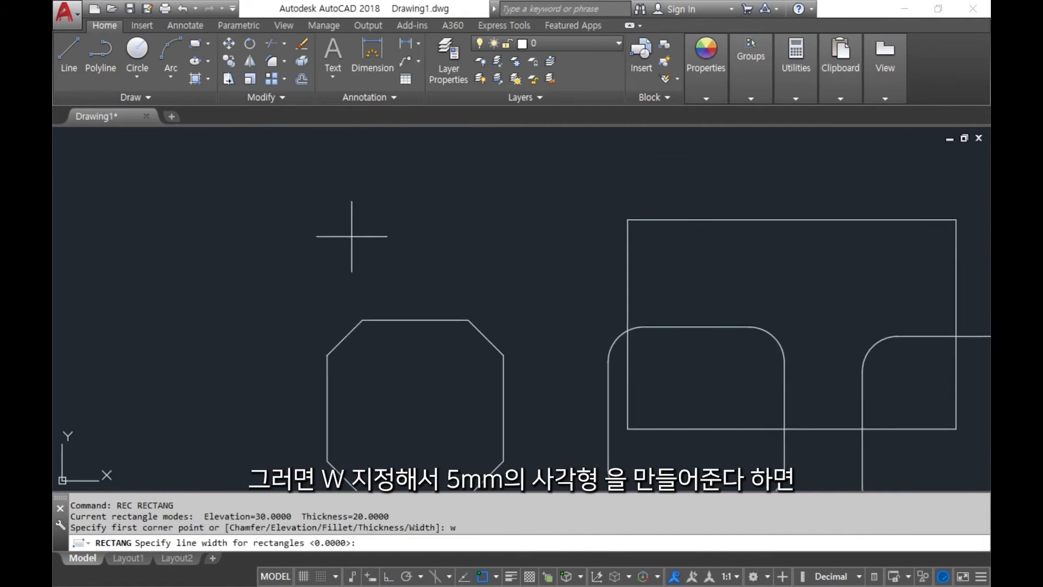
{"action": "type", "text": "5"}
{"action": "key", "text": "Return"}
{"action": "left_click", "coordinate": [254, 199]}
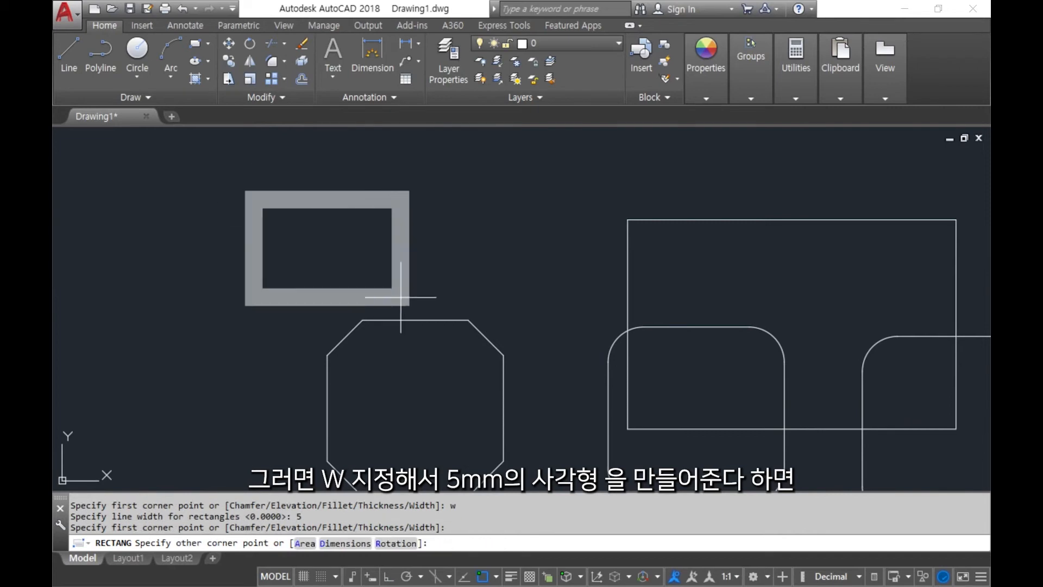
{"action": "left_click", "coordinate": [541, 384]}
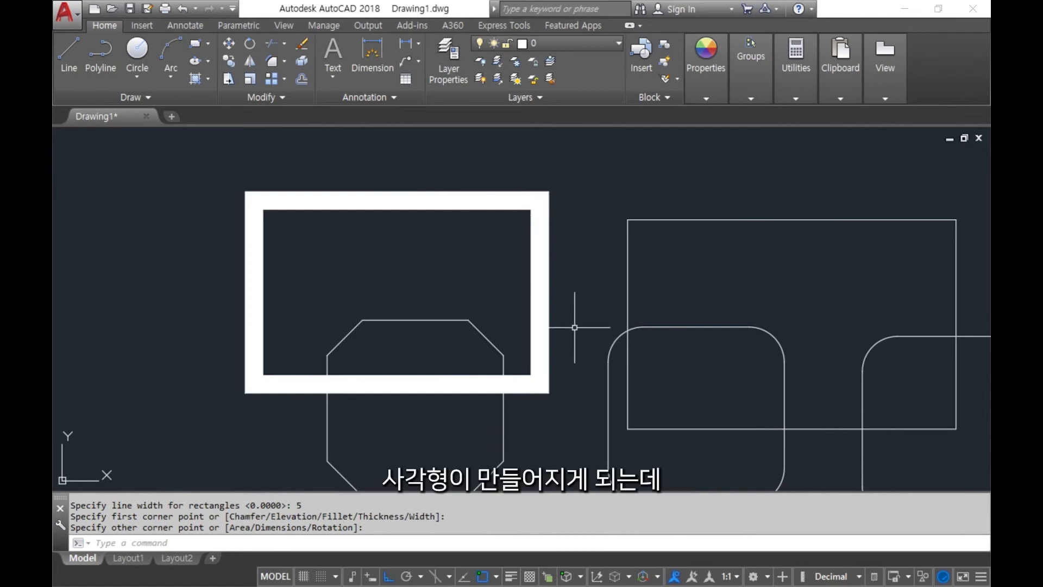
Draw two more rectangles in the empty area above the existing shapes, keeping the line width of 5
{"action": "middle_click_drag", "start_coordinate": [560, 263], "coordinate": [364, 455]}
{"action": "type", "text": "rec"}
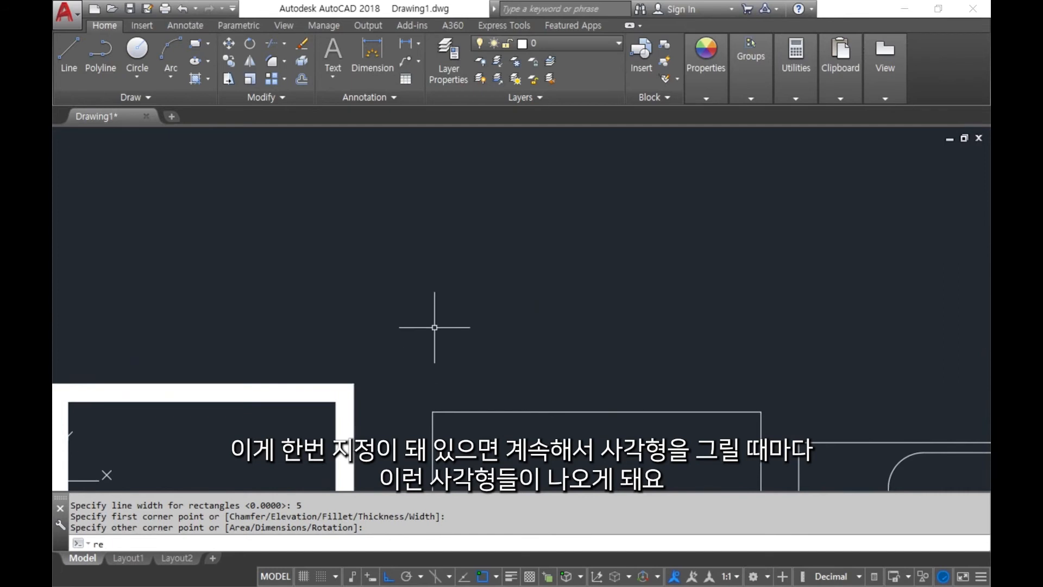
{"action": "key", "text": "Return"}
{"action": "left_click", "coordinate": [373, 198]}
{"action": "left_click", "coordinate": [604, 341]}
{"action": "key", "text": "Return"}
{"action": "left_click", "coordinate": [659, 251]}
{"action": "left_click", "coordinate": [825, 442]}
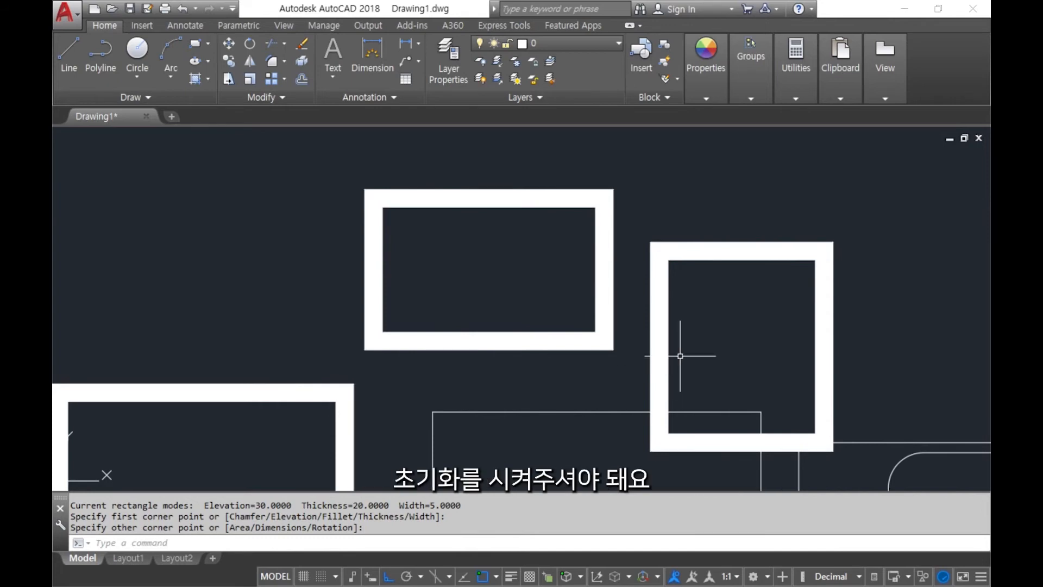
Keep both Rectangle chamfer distances at 0 and set the elevation to 0
{"action": "type", "text": "rec"}
{"action": "key", "text": "Return"}
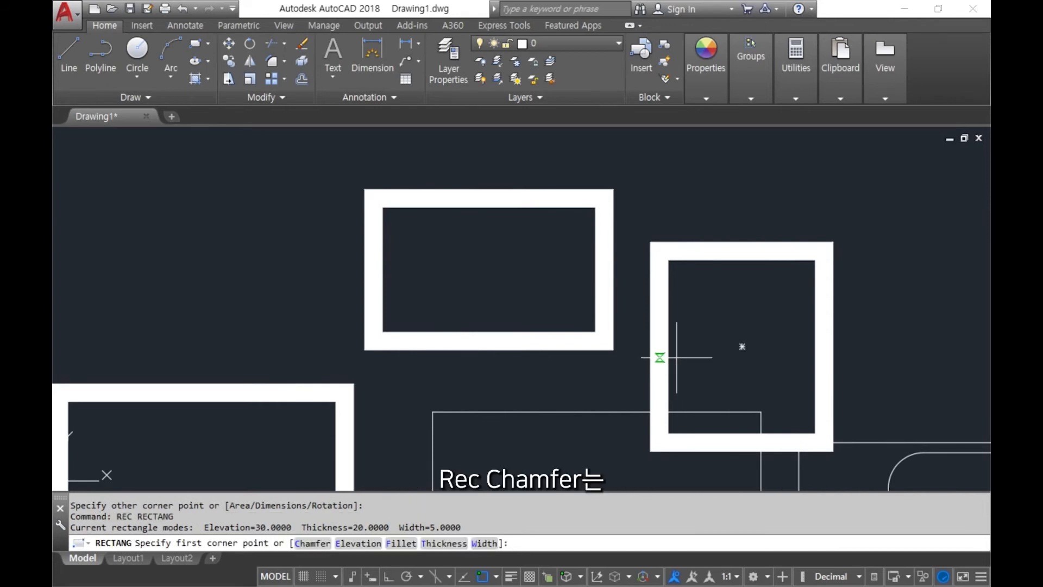
{"action": "type", "text": "c"}
{"action": "key", "text": "Return"}
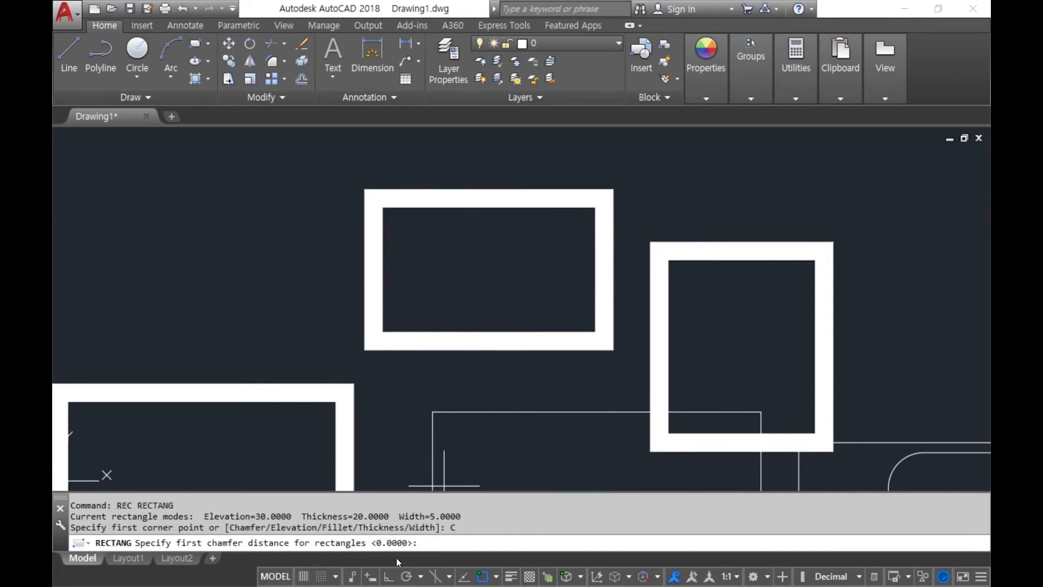
{"action": "key", "text": "Return"}
{"action": "key", "text": "Return"}
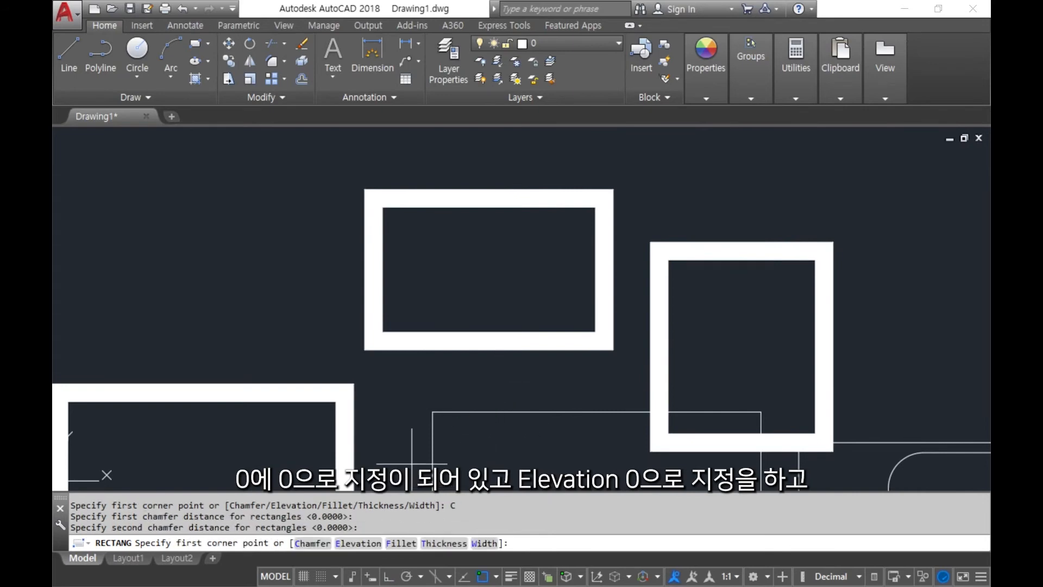
{"action": "left_click", "coordinate": [354, 548]}
{"action": "type", "text": "0"}
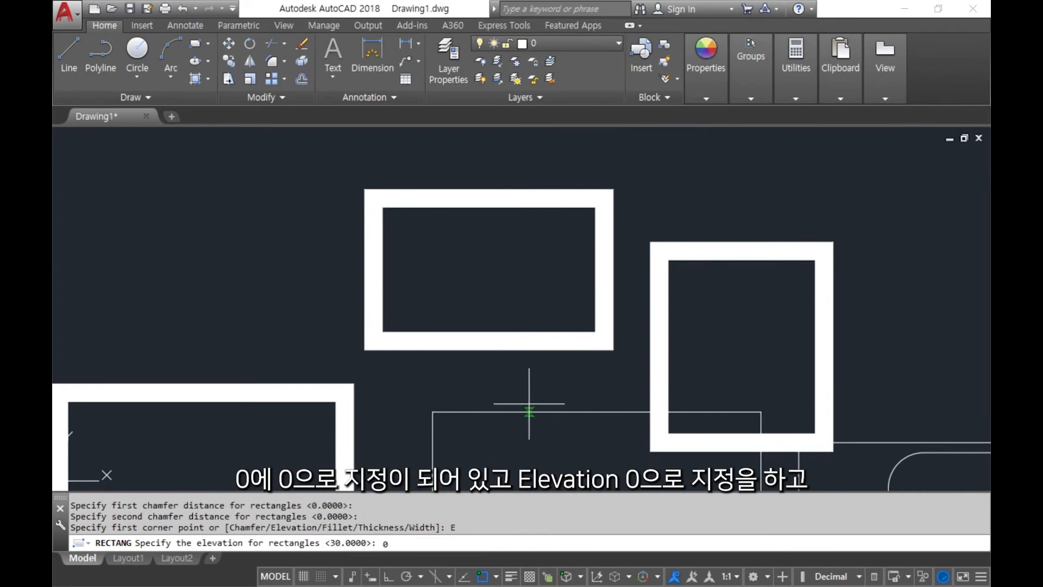
{"action": "key", "text": "Return"}
Keep the Rectangle fillet radius at 0 and reset the thickness and line width to 0
{"action": "left_click", "coordinate": [401, 544]}
{"action": "key", "text": "Return"}
{"action": "type", "text": "T"}
{"action": "key", "text": "Return"}
{"action": "type", "text": "0"}
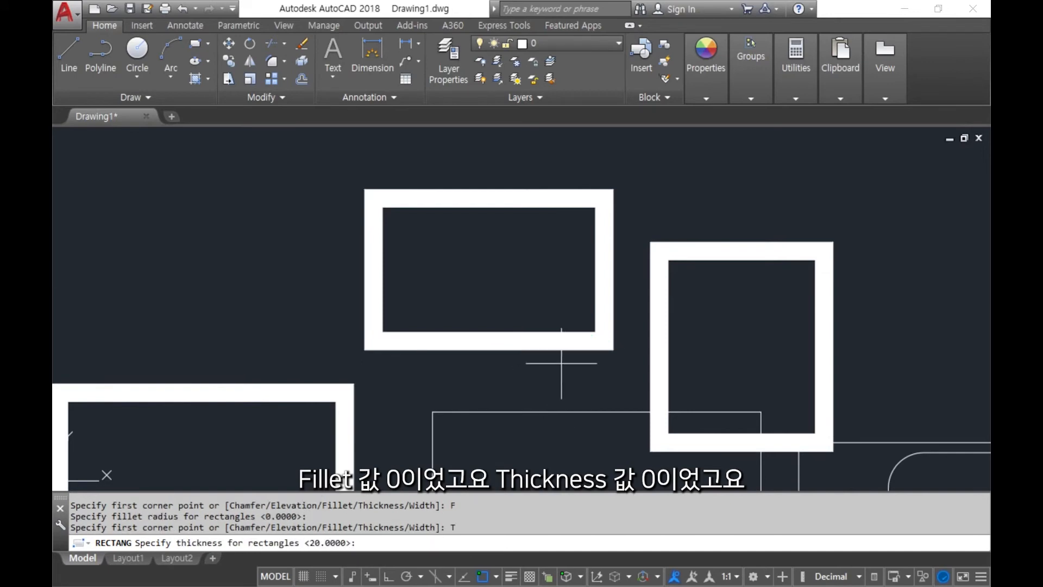
{"action": "key", "text": "Return"}
{"action": "type", "text": "W"}
{"action": "key", "text": "Return"}
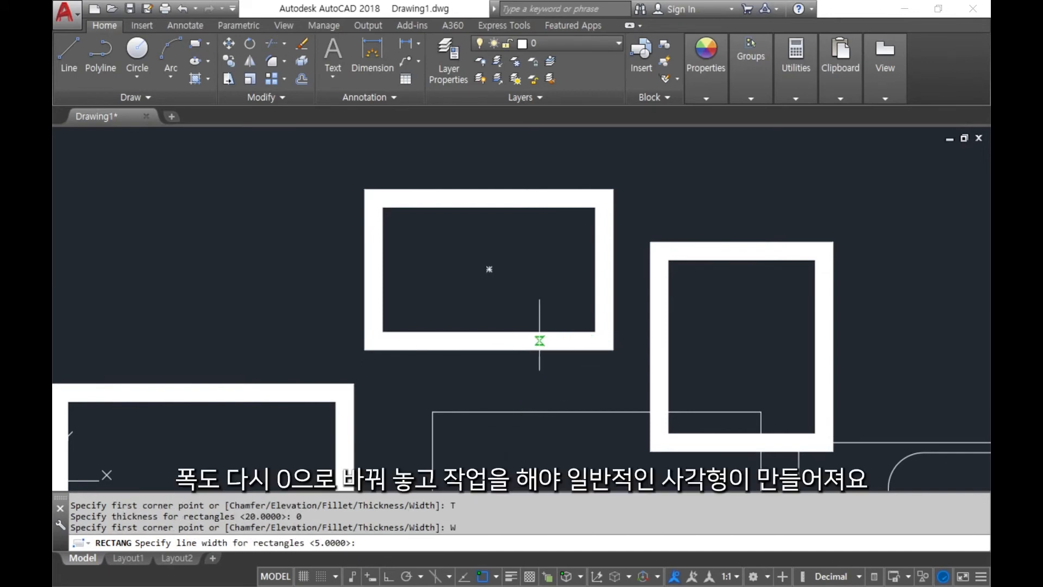
{"action": "type", "text": "0"}
{"action": "key", "text": "Return"}
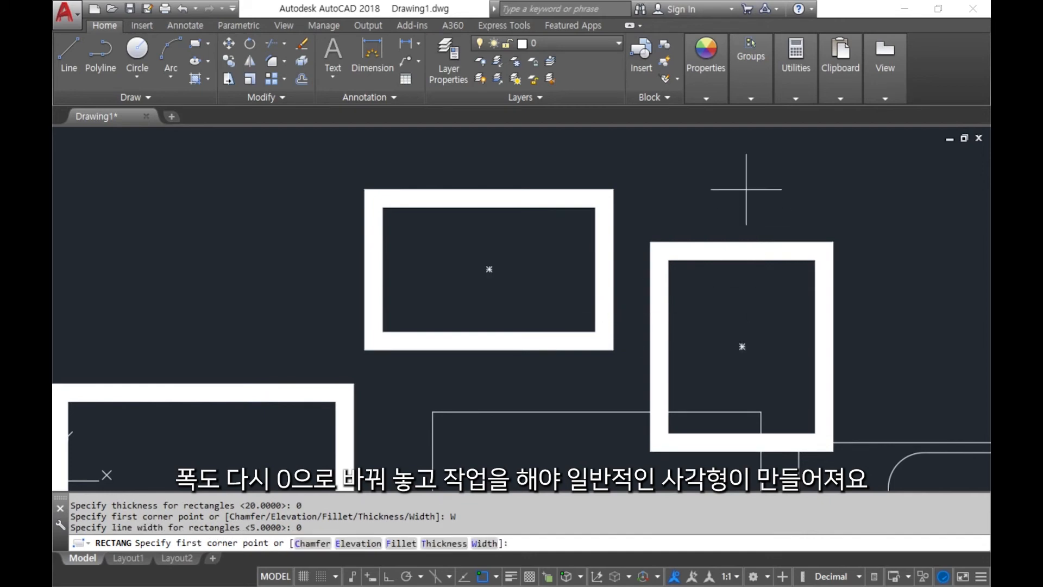
Draw two plain rectangles freehand beside the thick-lined ones using the reset options
{"action": "left_click", "coordinate": [724, 179]}
{"action": "left_click", "coordinate": [900, 323]}
{"action": "middle_click_drag", "start_coordinate": [960, 344], "coordinate": [659, 342]}
{"action": "key", "text": "Return"}
{"action": "left_click", "coordinate": [619, 269]}
{"action": "left_click", "coordinate": [744, 373]}
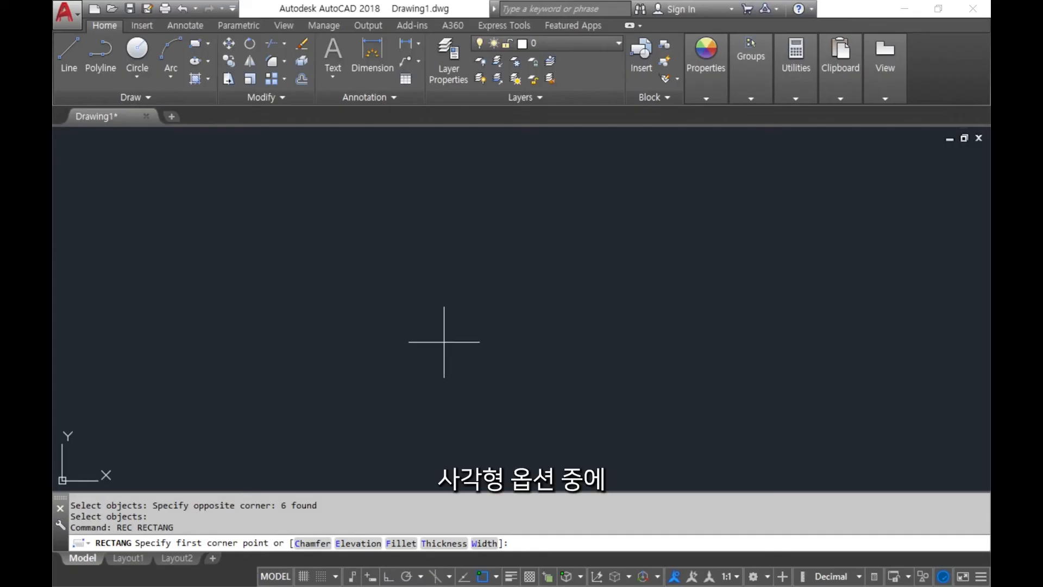
Draw a rectangle in the empty area with the Area option, using an area of 500 and a length of 10
{"action": "left_click", "coordinate": [359, 356]}
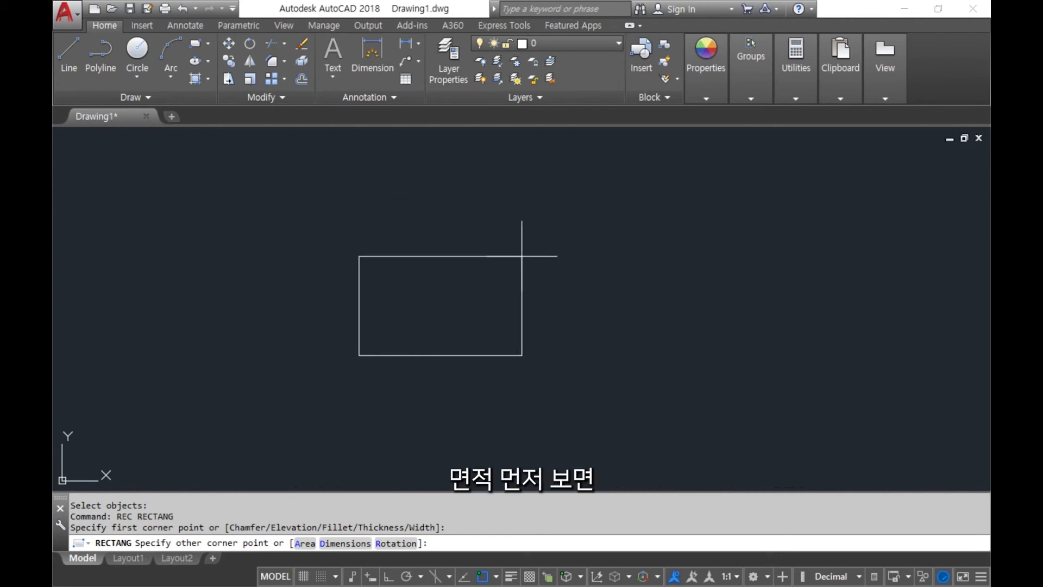
{"action": "type", "text": "a"}
{"action": "key", "text": "Return"}
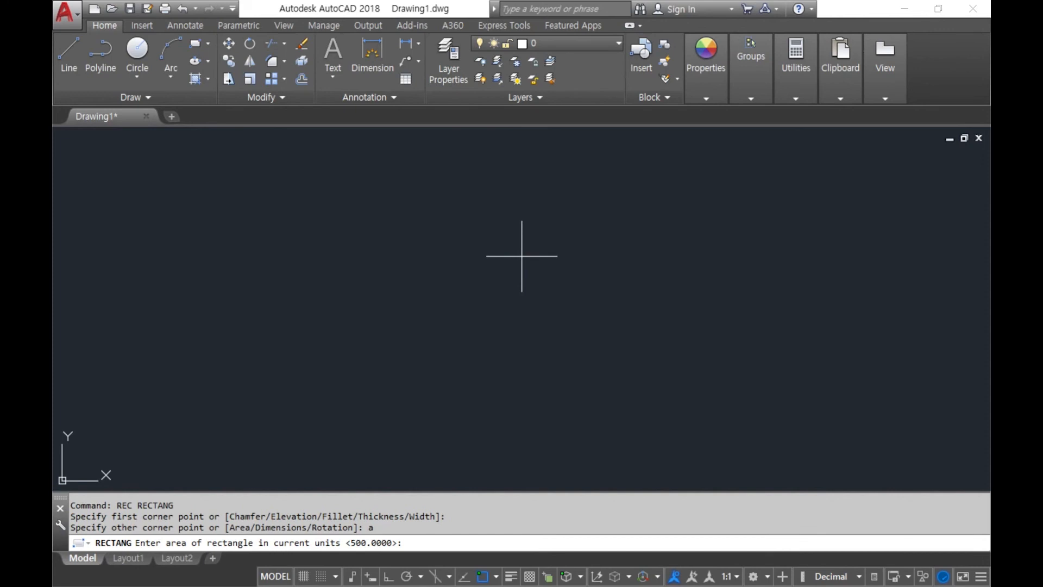
{"action": "key", "text": "Return"}
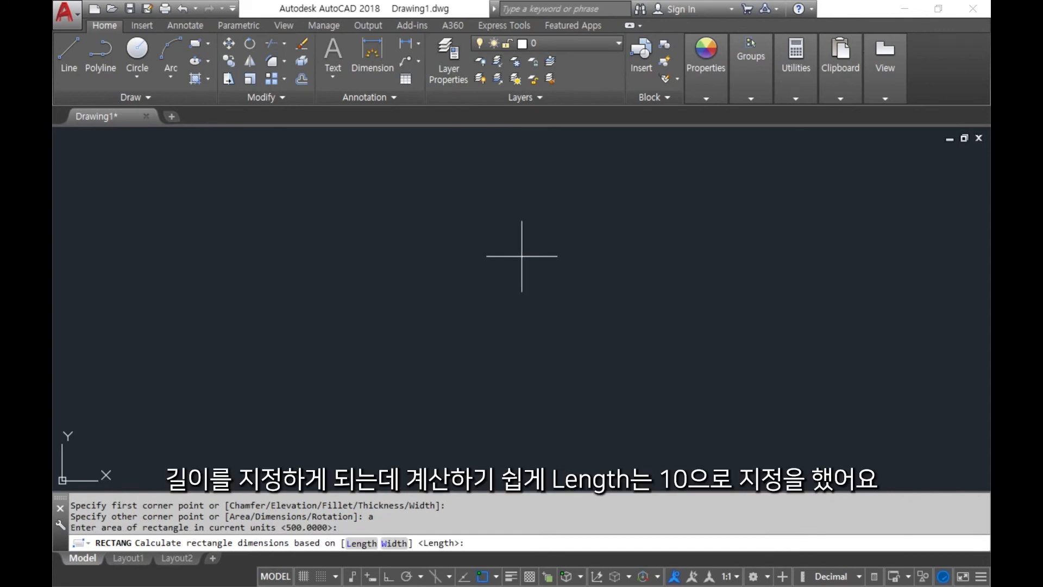
{"action": "key", "text": "Return"}
{"action": "type", "text": "10"}
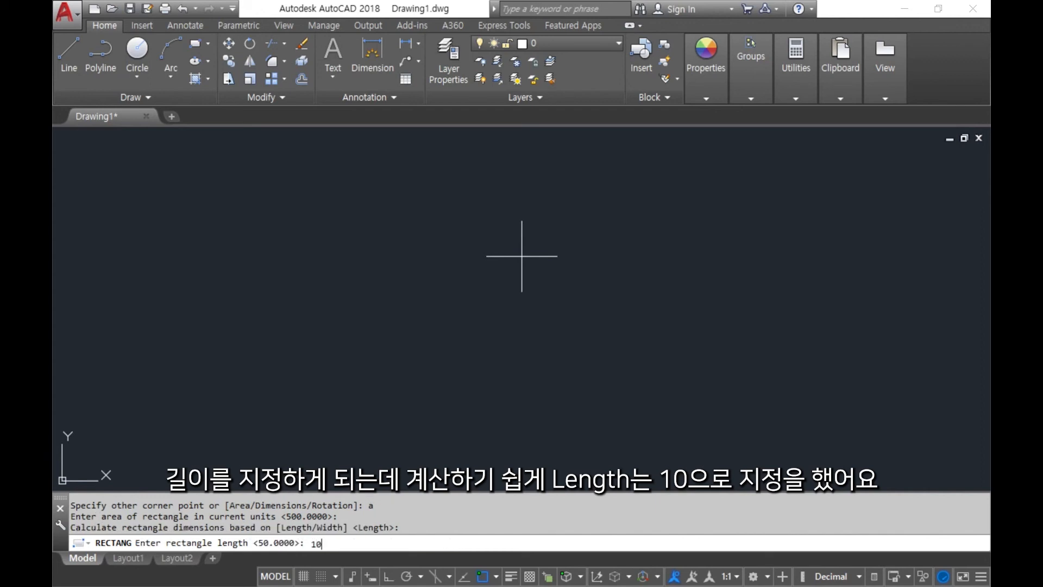
{"action": "key", "text": "Return"}
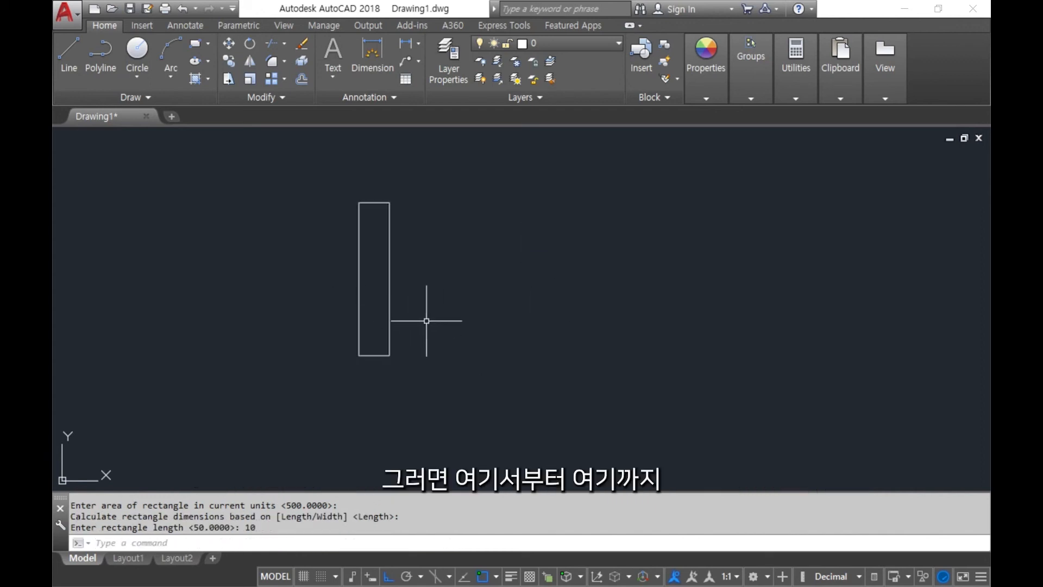
Measure the rectangle's upper edge from corner to corner, and its long right-hand side
{"action": "type", "text": "di"}
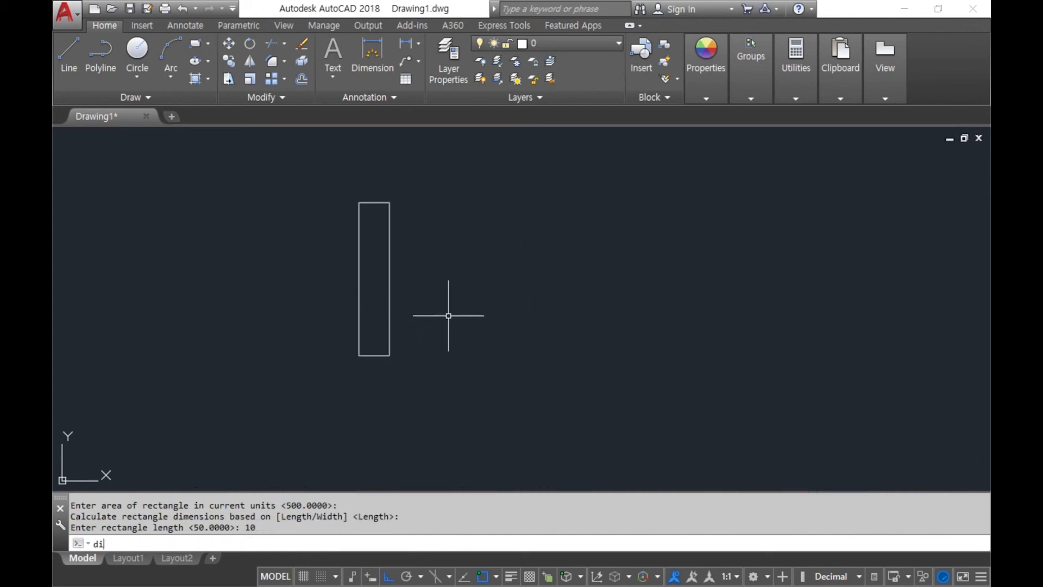
{"action": "key", "text": "Return"}
{"action": "left_click", "coordinate": [359, 202]}
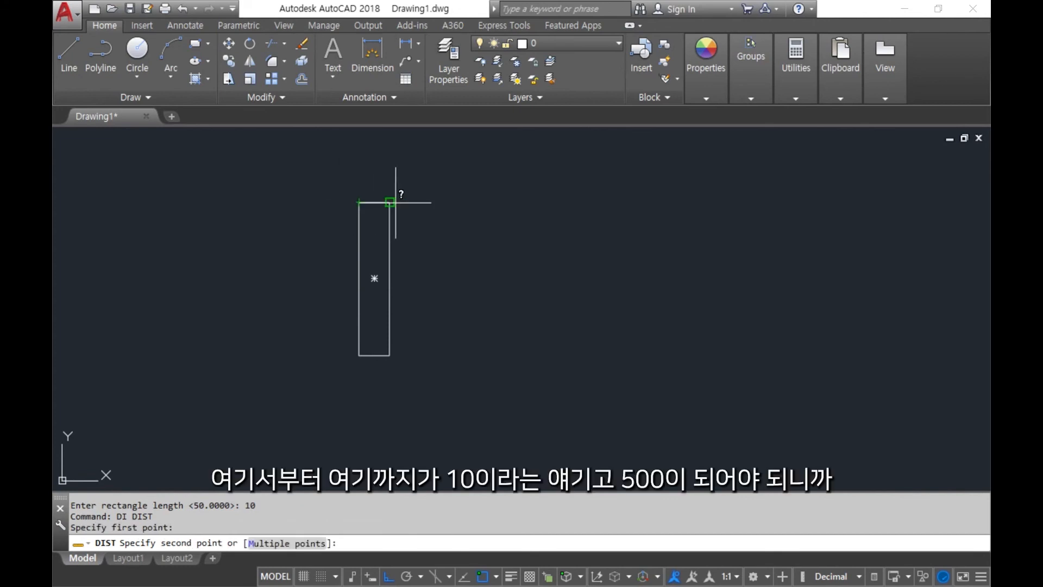
{"action": "left_click", "coordinate": [389, 202]}
{"action": "key", "text": "Return"}
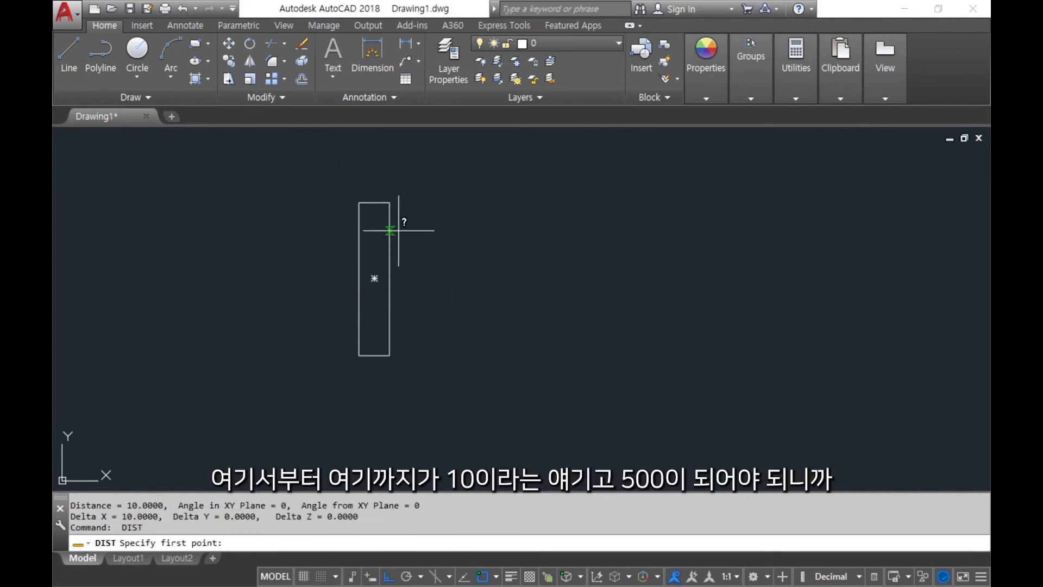
{"action": "left_click", "coordinate": [390, 202]}
{"action": "left_click", "coordinate": [397, 353]}
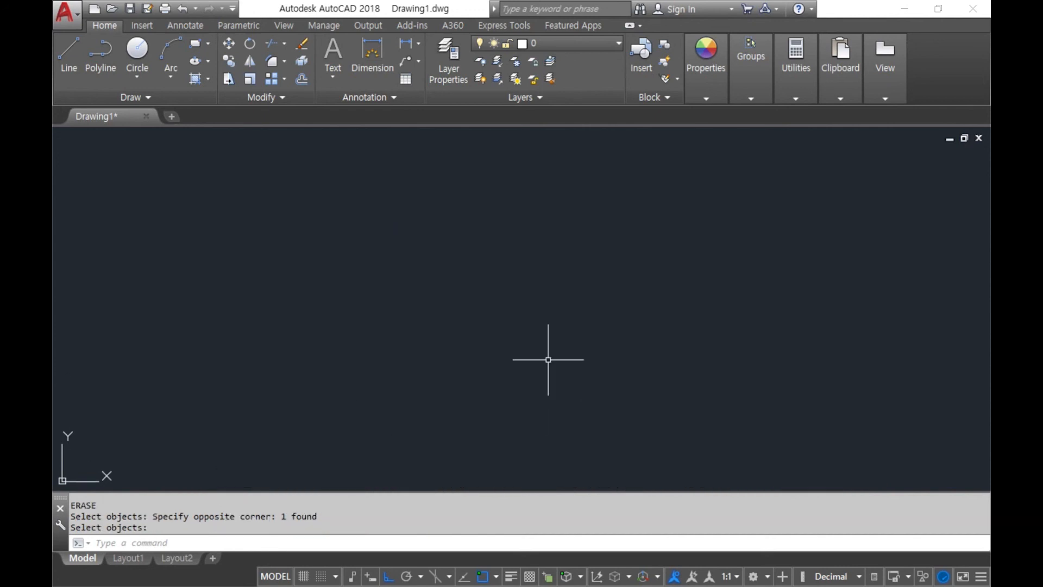
Draw a rectangle with the Dimensions option, 200 long and 5 wide, extending rightward from its first corner
{"action": "type", "text": "rec"}
{"action": "key", "text": "Return"}
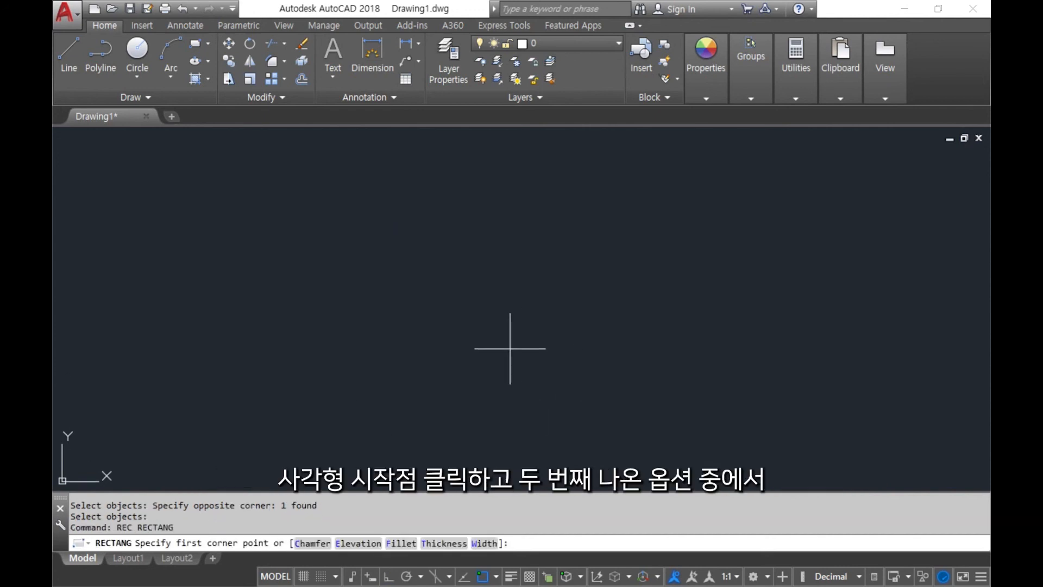
{"action": "left_click", "coordinate": [349, 391]}
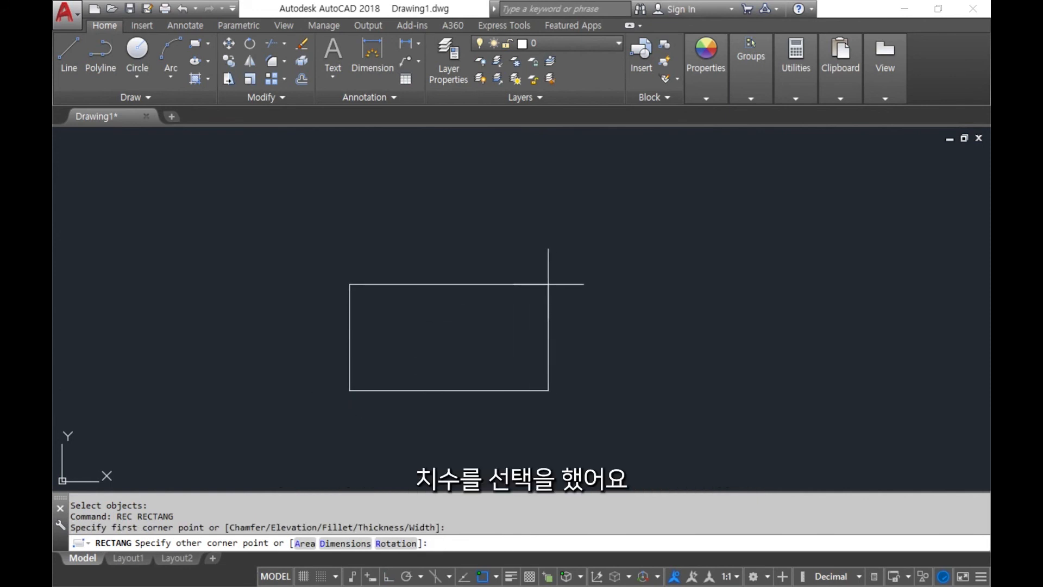
{"action": "type", "text": "d"}
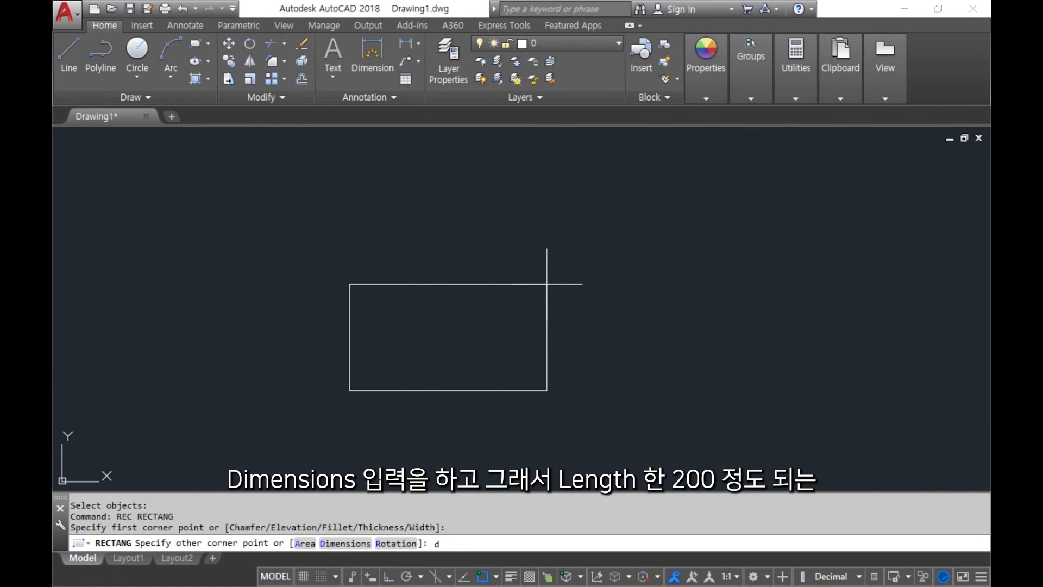
{"action": "key", "text": "Return"}
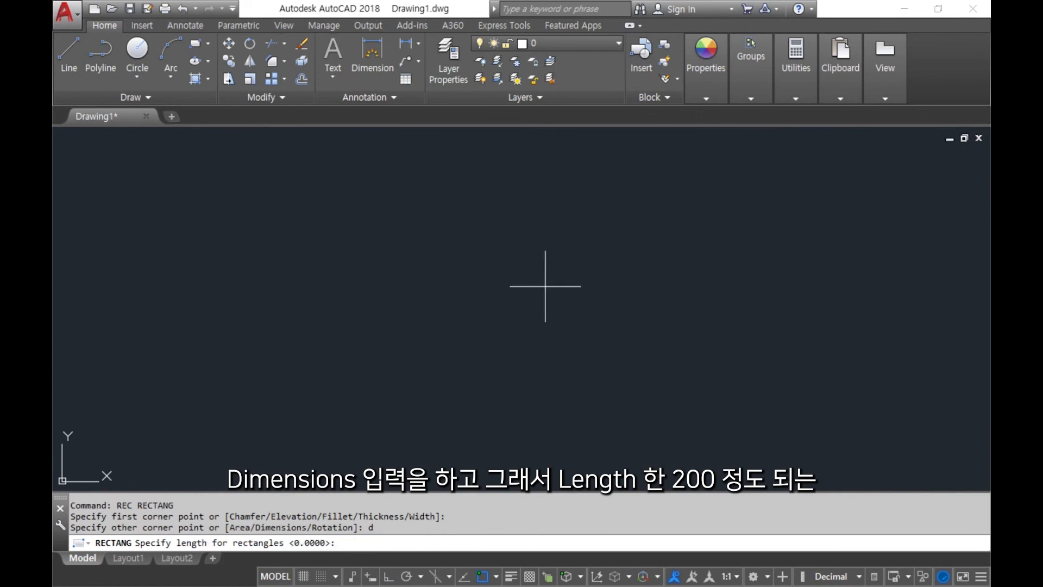
{"action": "type", "text": "200"}
{"action": "key", "text": "Return"}
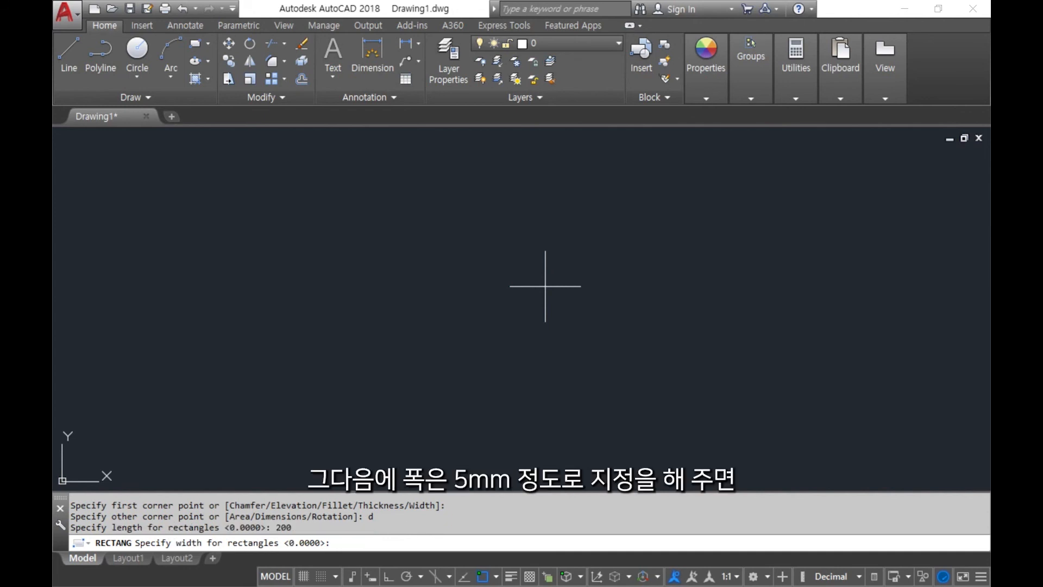
{"action": "key", "text": "Return"}
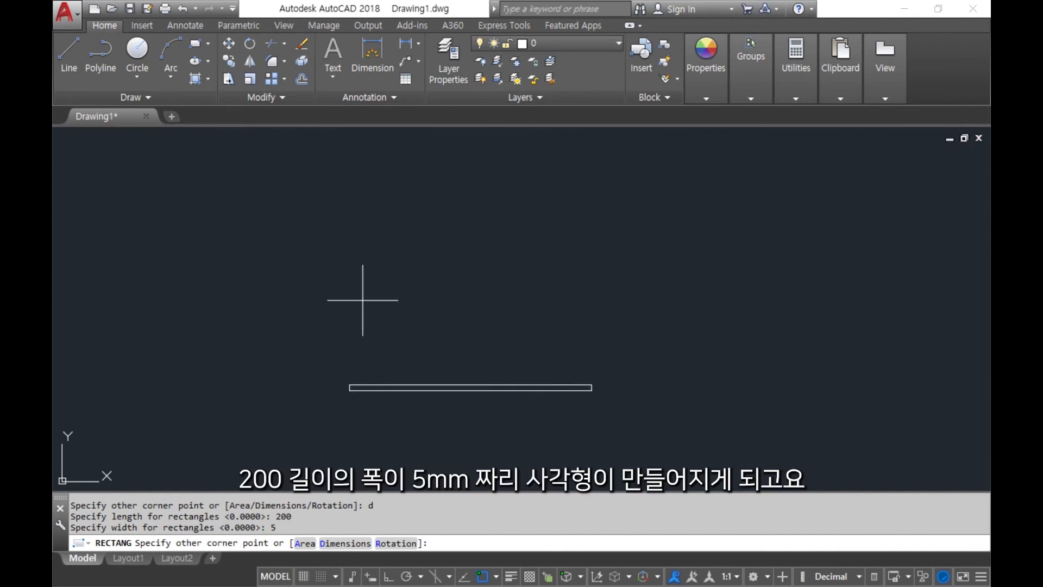
{"action": "left_click", "coordinate": [474, 400]}
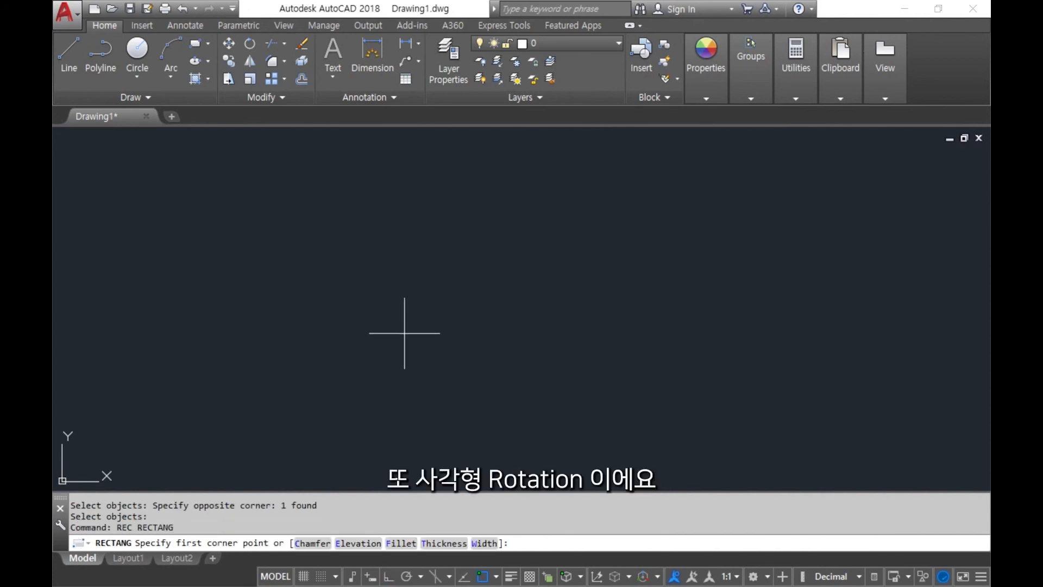
Draw a freehand-sized rectangle tilted 15 degrees using the Rotation option, with its opposite corner up and to the right
{"action": "left_click", "coordinate": [333, 355]}
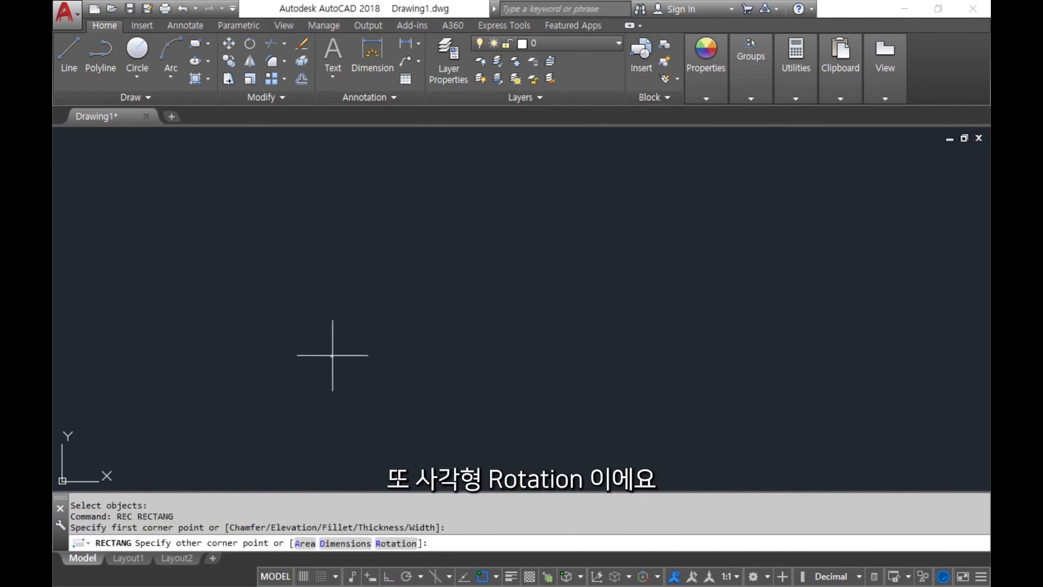
{"action": "key", "text": "Return"}
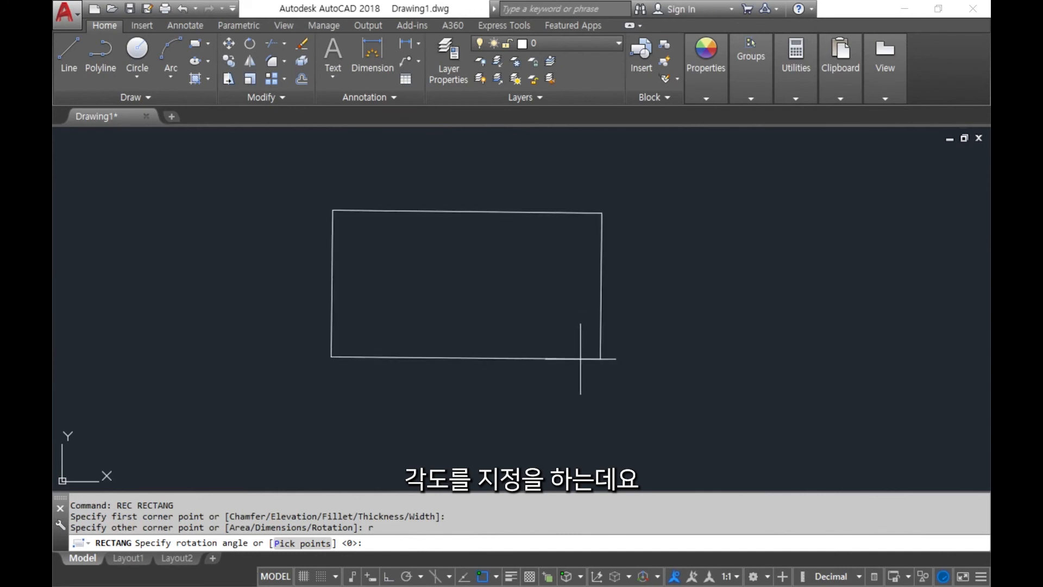
{"action": "type", "text": "15"}
{"action": "key", "text": "Return"}
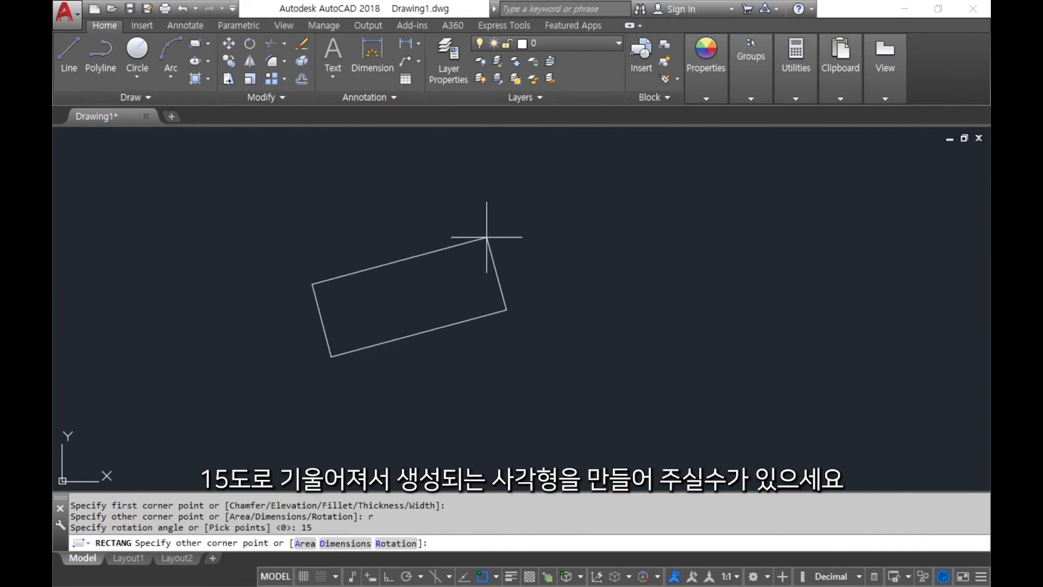
{"action": "left_click", "coordinate": [587, 197]}
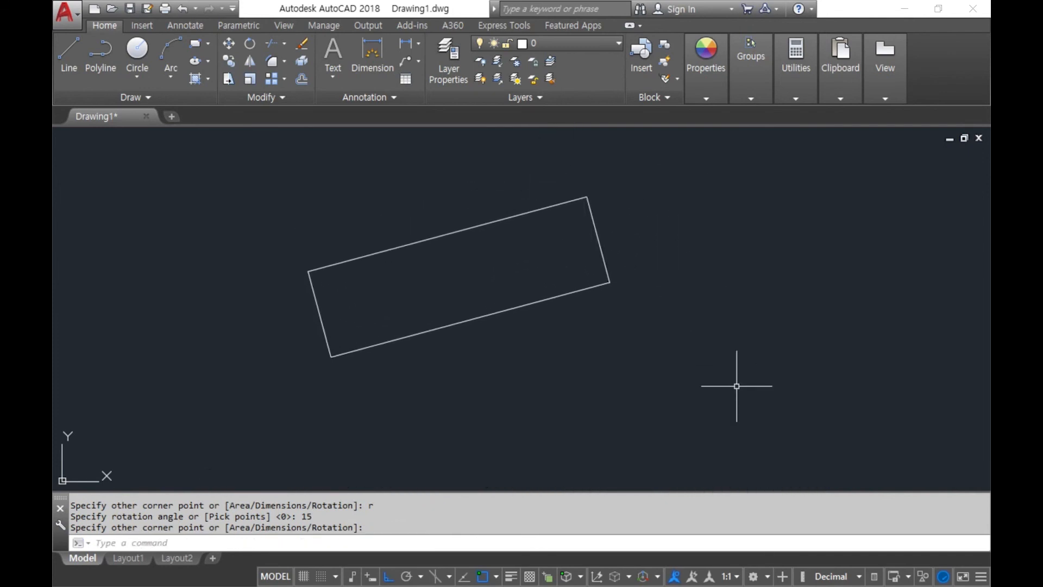